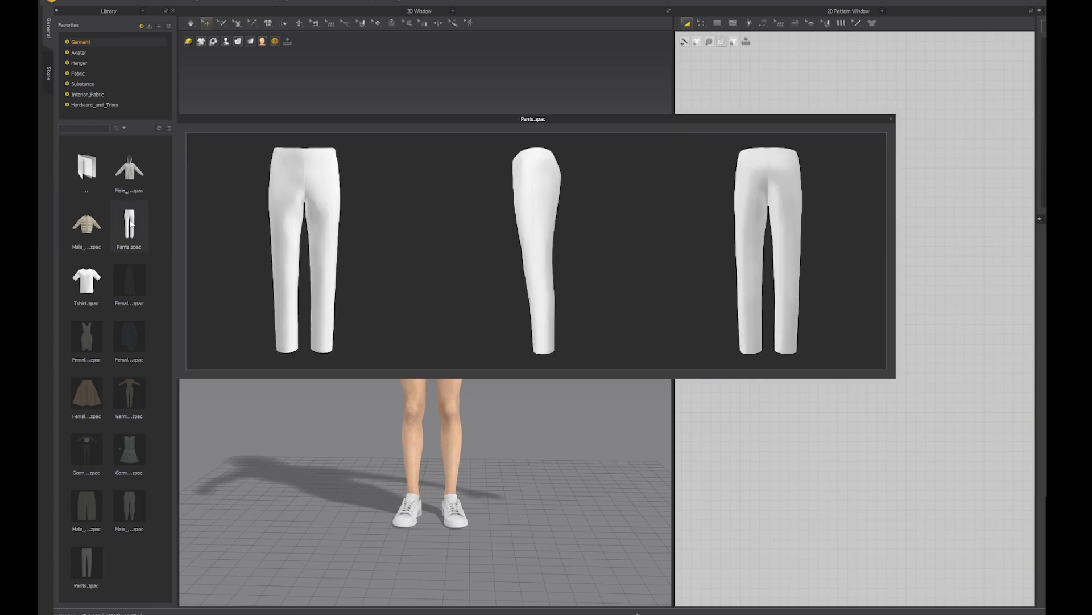
Preview the library's Pants.zpac garment and bring up its Add to Workspace option.
{"action": "right_click", "coordinate": [133, 222]}
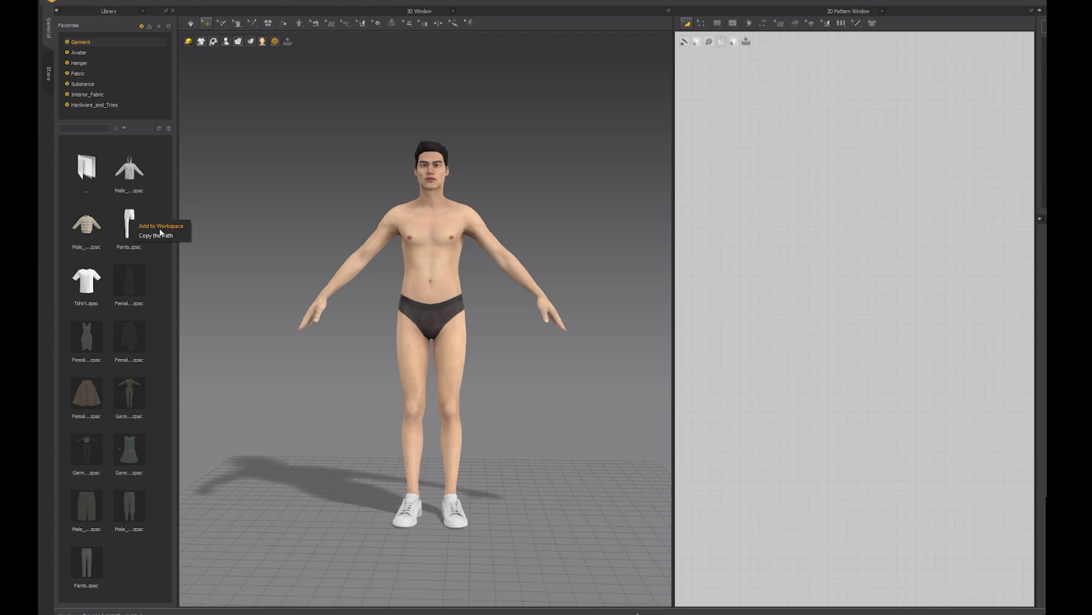
Add Pants.zpac to the workspace without loading its pose and size, then view the avatar's side.
{"action": "left_click", "coordinate": [161, 227]}
{"action": "left_click", "coordinate": [636, 302]}
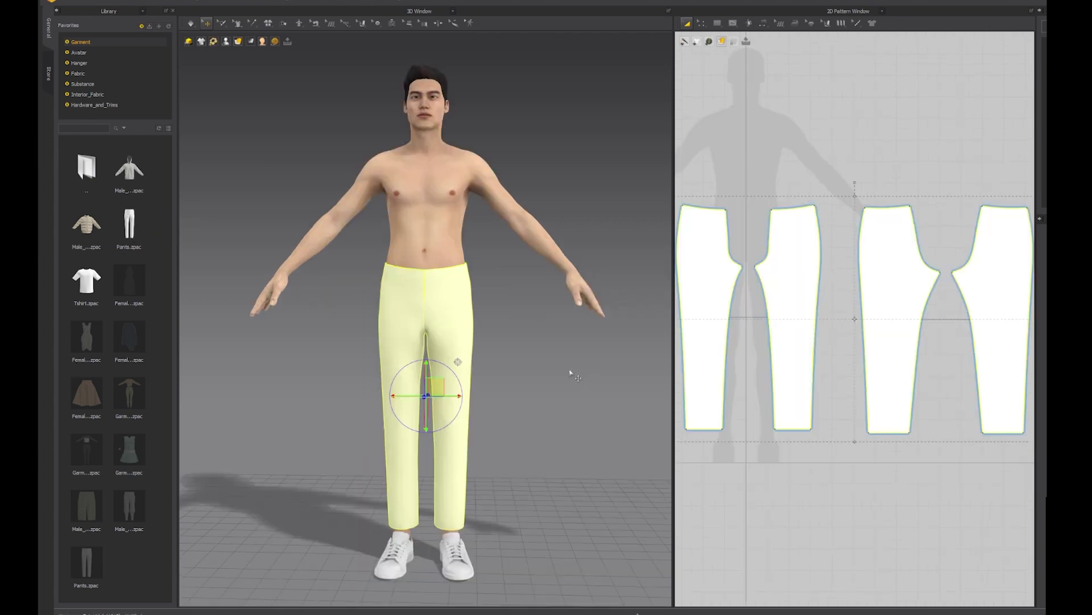
{"action": "mouse_move", "coordinate": [568, 359]}
{"action": "right_mouse_down"}
{"action": "mouse_move", "coordinate": [487, 371]}
{"action": "mouse_move", "coordinate": [566, 370]}
{"action": "mouse_move", "coordinate": [551, 366]}
{"action": "mouse_move", "coordinate": [573, 366]}
{"action": "mouse_move", "coordinate": [568, 358]}
{"action": "mouse_move", "coordinate": [624, 391]}
{"action": "right_mouse_up"}
Switch the 2D pattern tool to Edit Curve Point.
{"action": "scroll", "coordinate": [889, 482], "scroll_direction": "down", "scroll_amount": 2}
{"action": "left_click", "coordinate": [702, 24]}
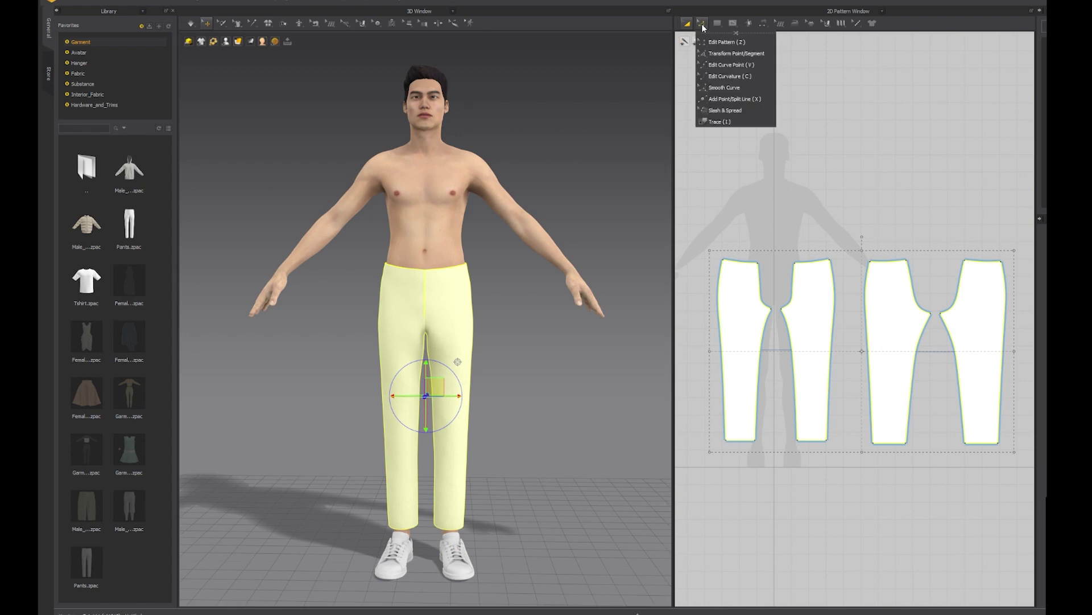
{"action": "left_click", "coordinate": [732, 64]}
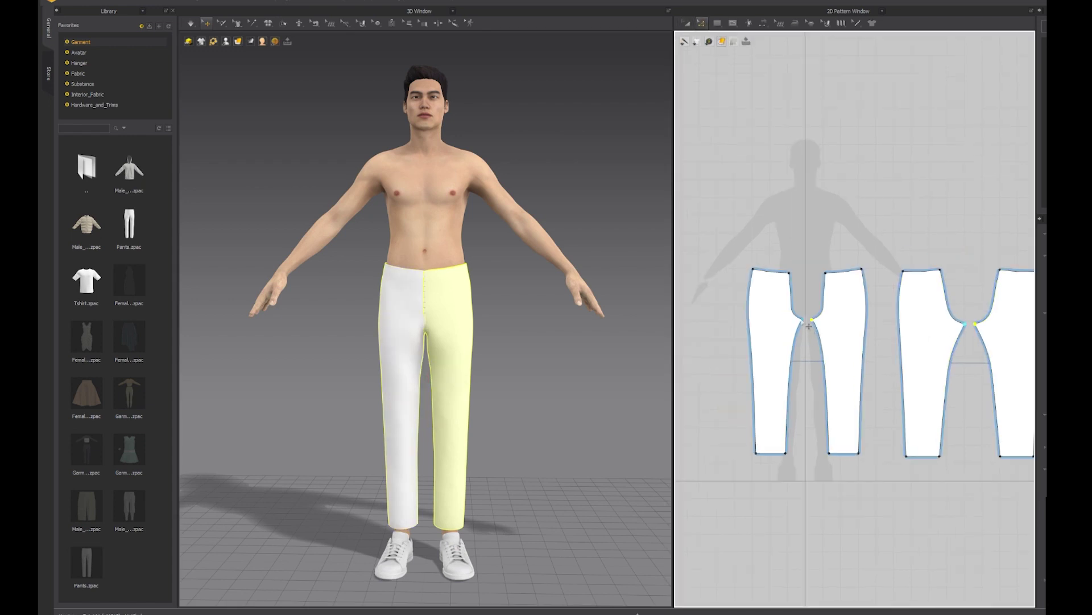
Pull the crotch curve point down, then move pattern pieces 1 and 3 left together.
{"action": "left_click_drag", "start_coordinate": [809, 326], "coordinate": [812, 342]}
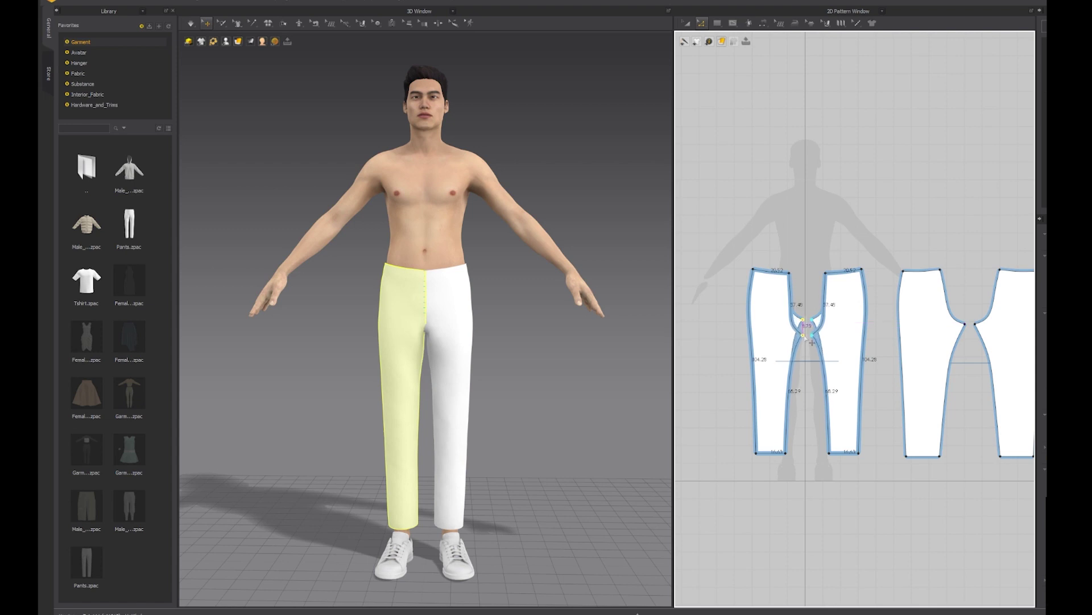
{"action": "scroll", "coordinate": [815, 328], "scroll_direction": "down", "scroll_amount": 2}
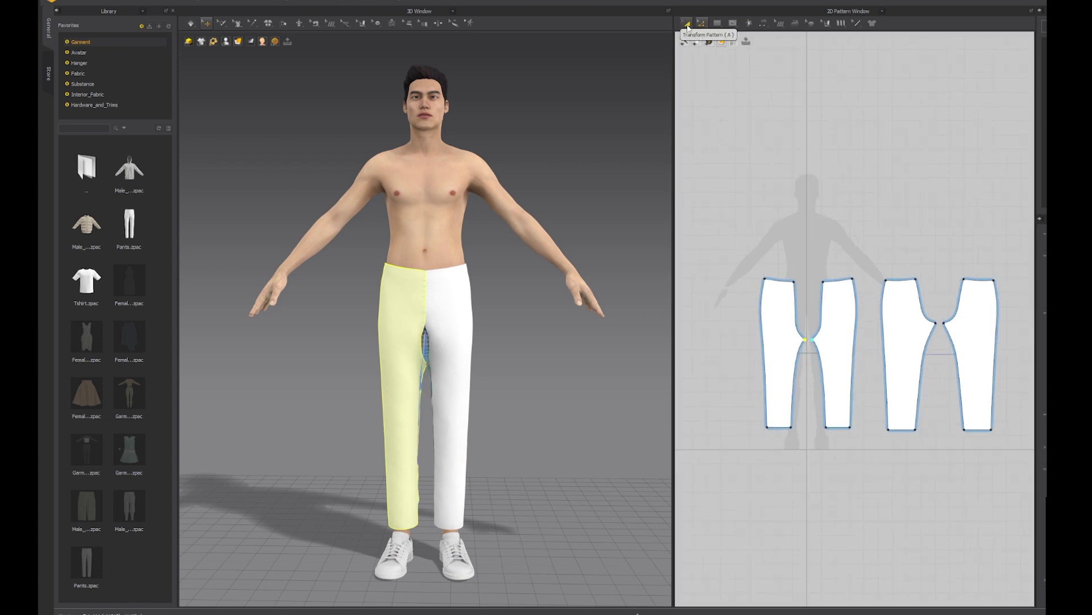
{"action": "left_click", "coordinate": [687, 25]}
{"action": "left_click", "coordinate": [783, 322]}
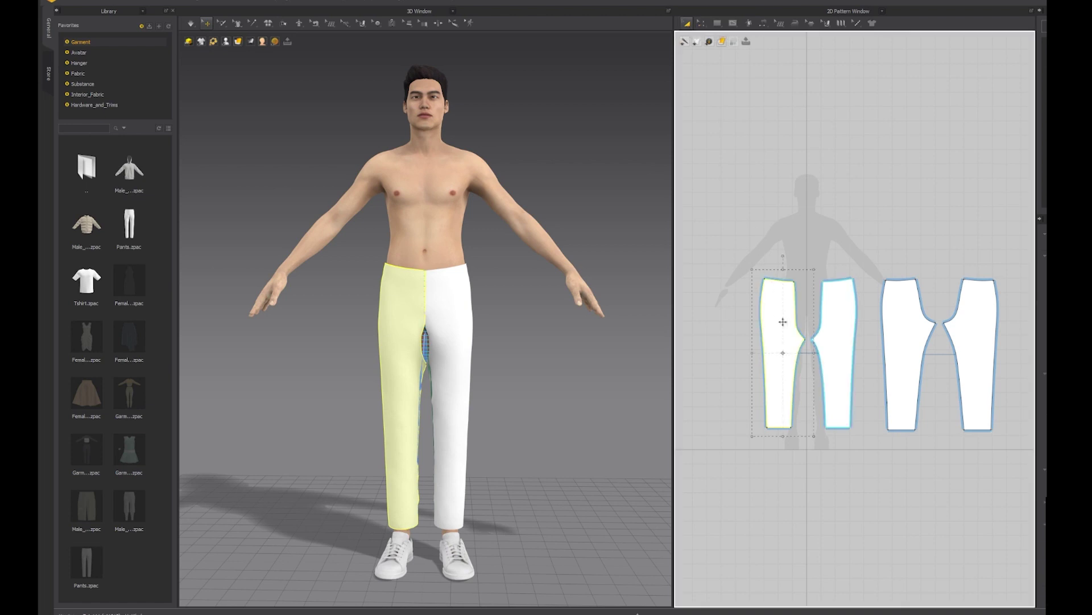
{"action": "left_click", "coordinate": [907, 325], "text": "shift"}
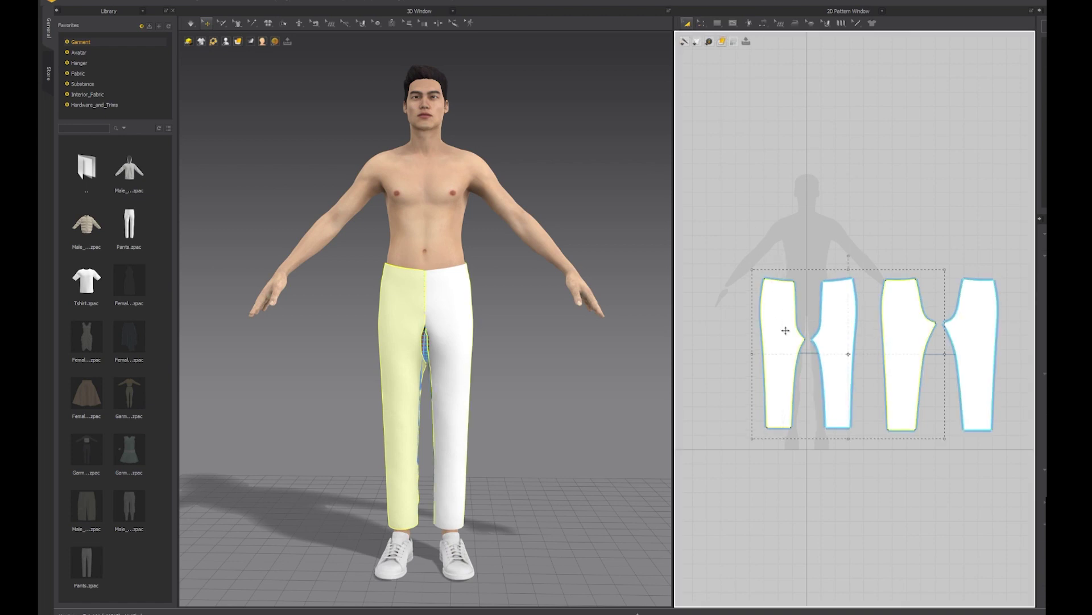
{"action": "left_click_drag", "start_coordinate": [786, 331], "coordinate": [773, 331]}
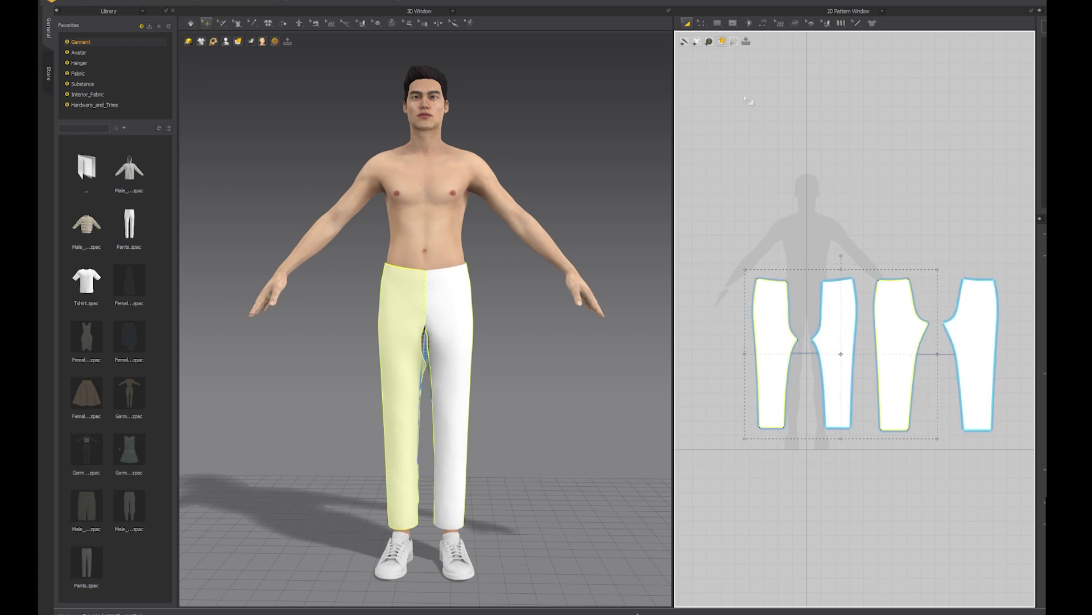
Drag the outer side edges of pieces 1 and 3 outward with Edit Pattern.
{"action": "left_click", "coordinate": [733, 24]}
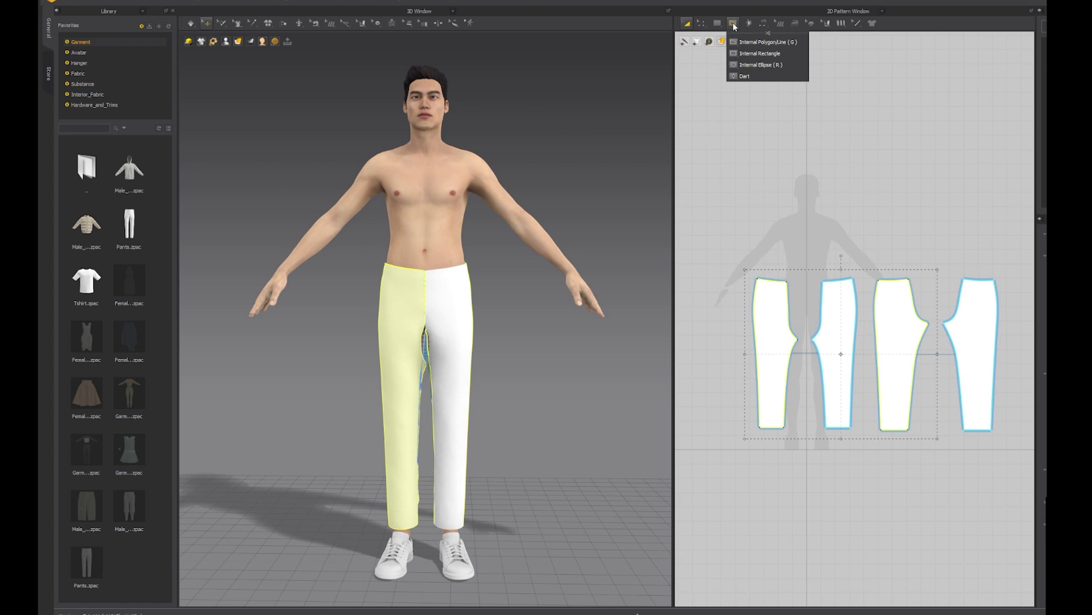
{"action": "left_click", "coordinate": [703, 24]}
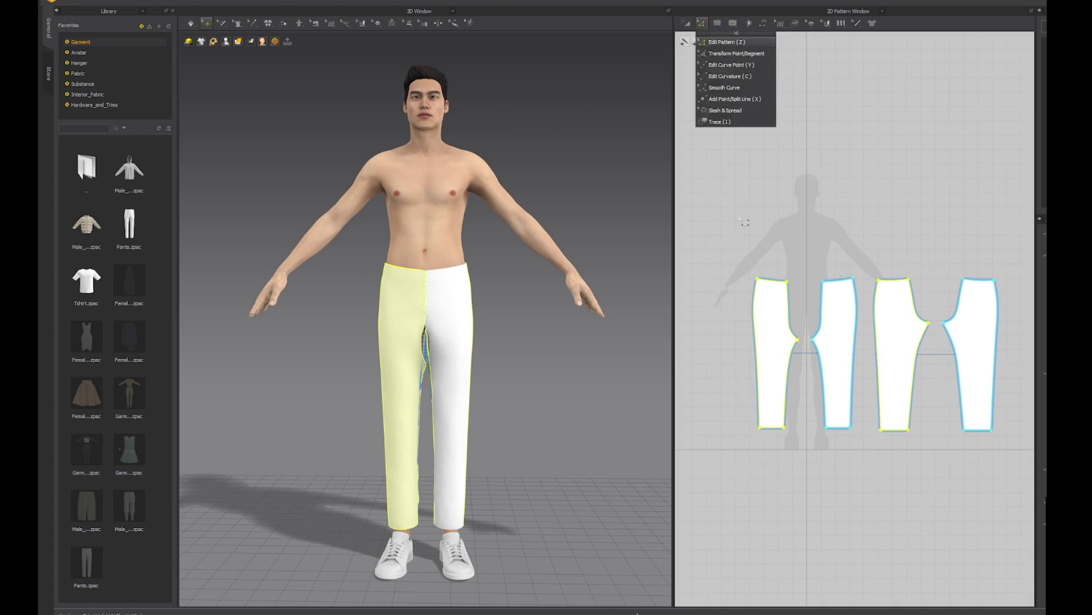
{"action": "left_click", "coordinate": [721, 42]}
{"action": "left_click", "coordinate": [760, 318]}
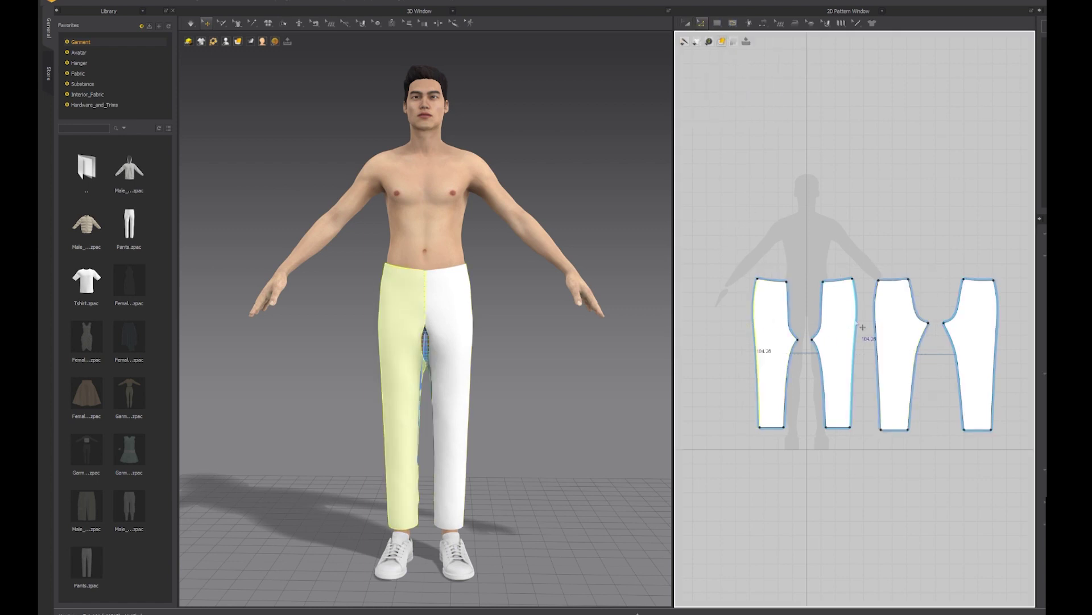
{"action": "left_click", "coordinate": [881, 322], "text": "shift"}
{"action": "scroll", "coordinate": [746, 349], "scroll_direction": "up", "scroll_amount": 3}
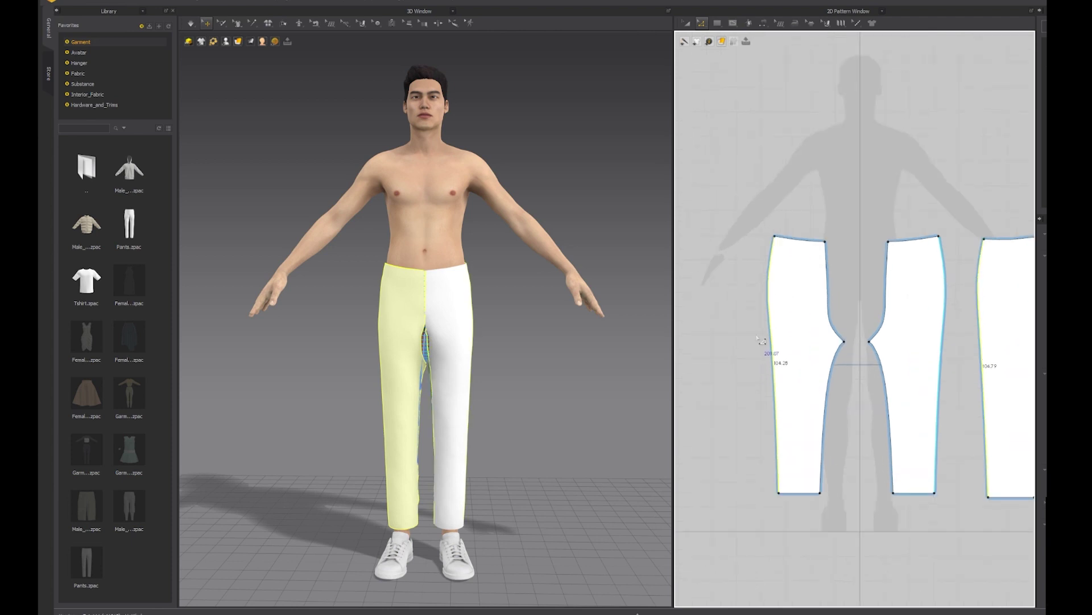
{"action": "scroll", "coordinate": [765, 341], "scroll_direction": "down", "scroll_amount": 2}
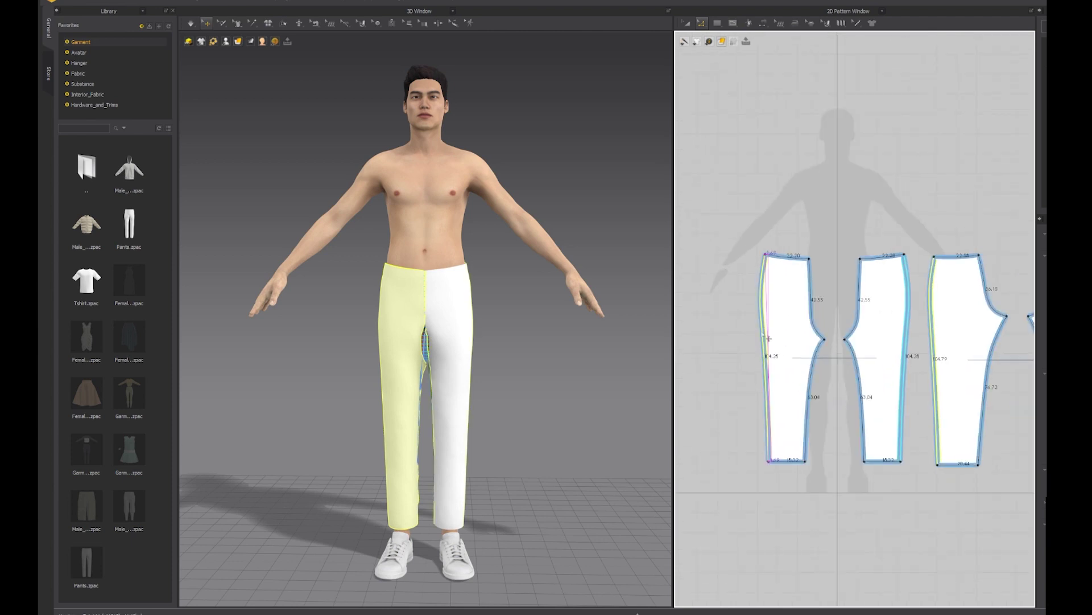
{"action": "left_click_drag", "start_coordinate": [762, 335], "coordinate": [760, 335]}
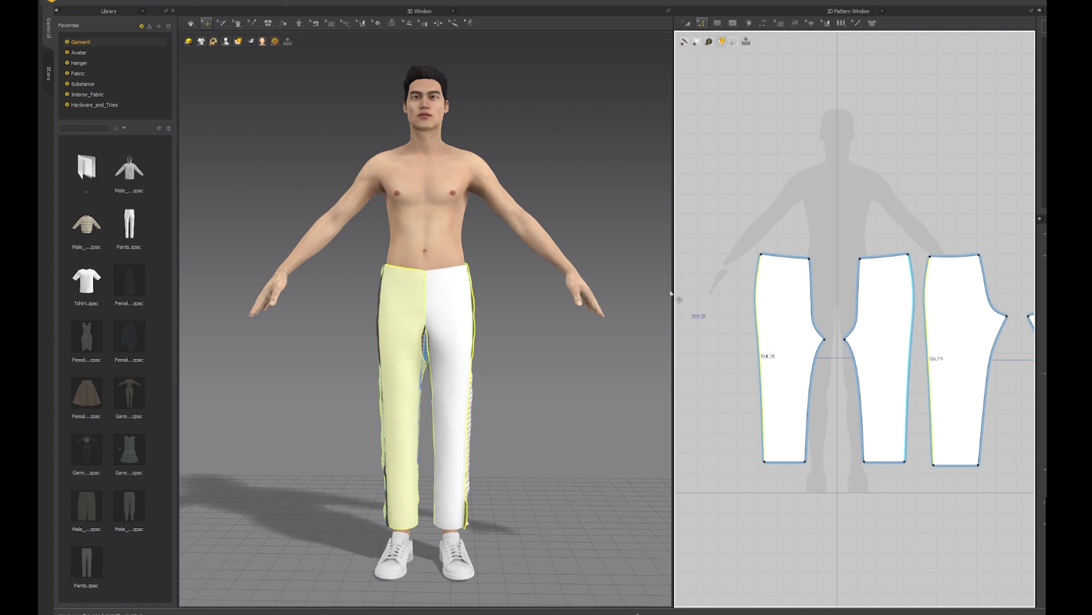
{"action": "left_click", "coordinate": [192, 24]}
Start the simulation and drag both pant legs up toward the avatar's waist.
{"action": "left_click", "coordinate": [215, 53]}
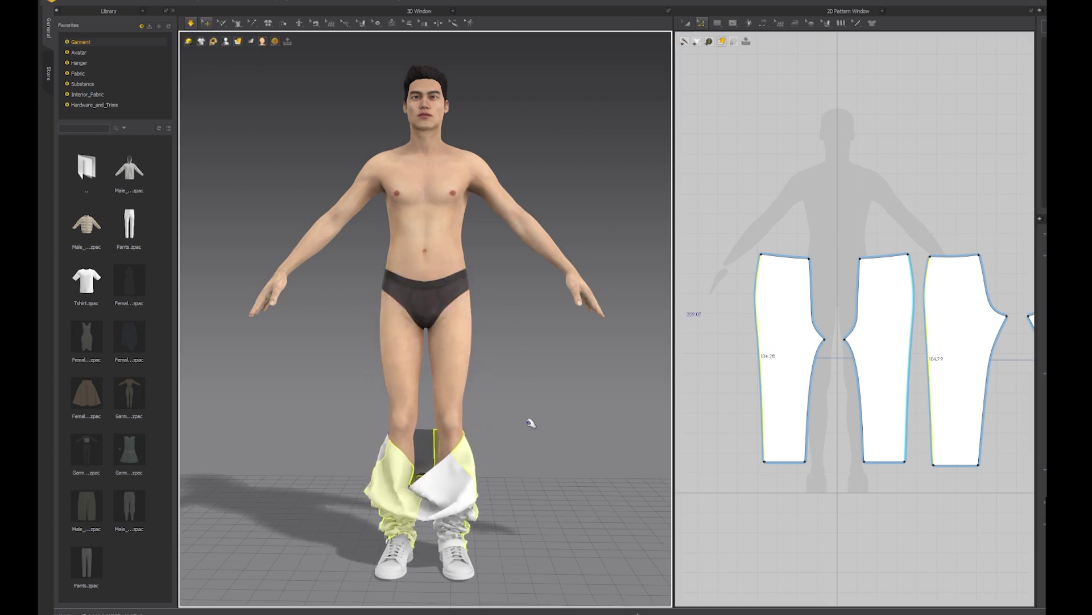
{"action": "left_click_drag", "start_coordinate": [464, 435], "coordinate": [480, 259]}
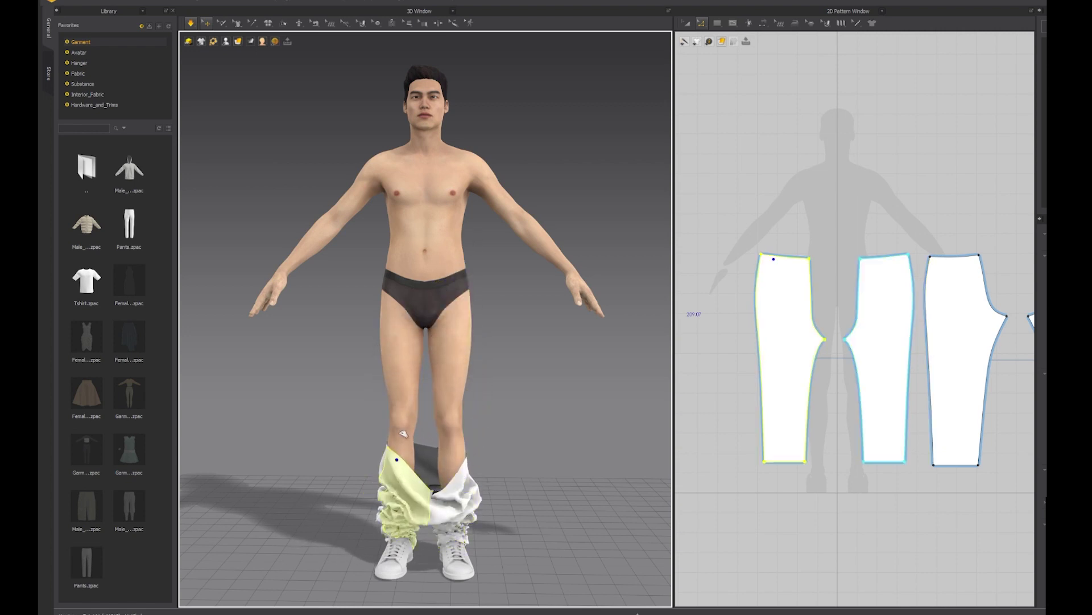
{"action": "left_click_drag", "start_coordinate": [401, 471], "coordinate": [401, 296]}
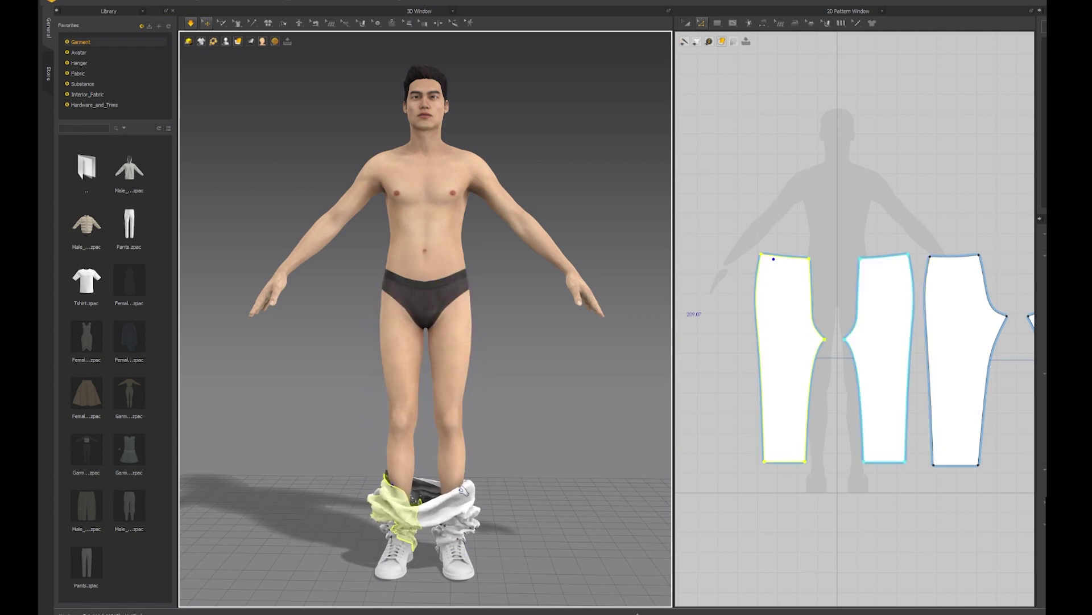
{"action": "left_click_drag", "start_coordinate": [471, 458], "coordinate": [481, 244]}
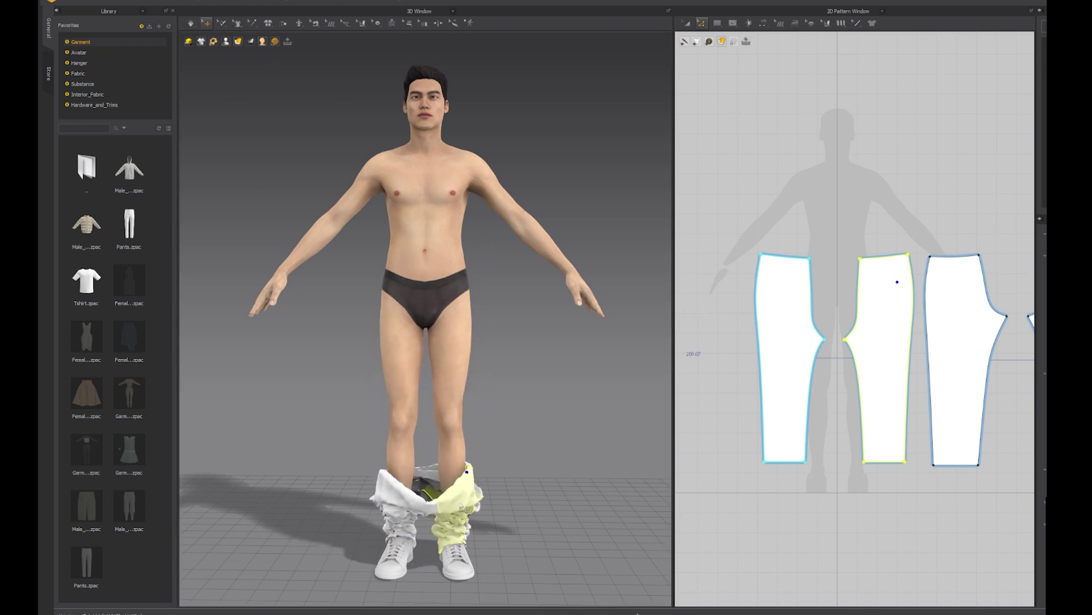
Switch to Transform Pattern to pick up all the pants pattern pieces.
{"action": "left_click", "coordinate": [686, 23]}
{"action": "scroll", "coordinate": [729, 223], "scroll_direction": "down", "scroll_amount": 3}
{"action": "left_click", "coordinate": [728, 223]}
Reset the 3D arrangement of all four selected pants pieces, then orbit to inspect them.
{"action": "left_click_drag", "start_coordinate": [1005, 435], "coordinate": [1006, 437]}
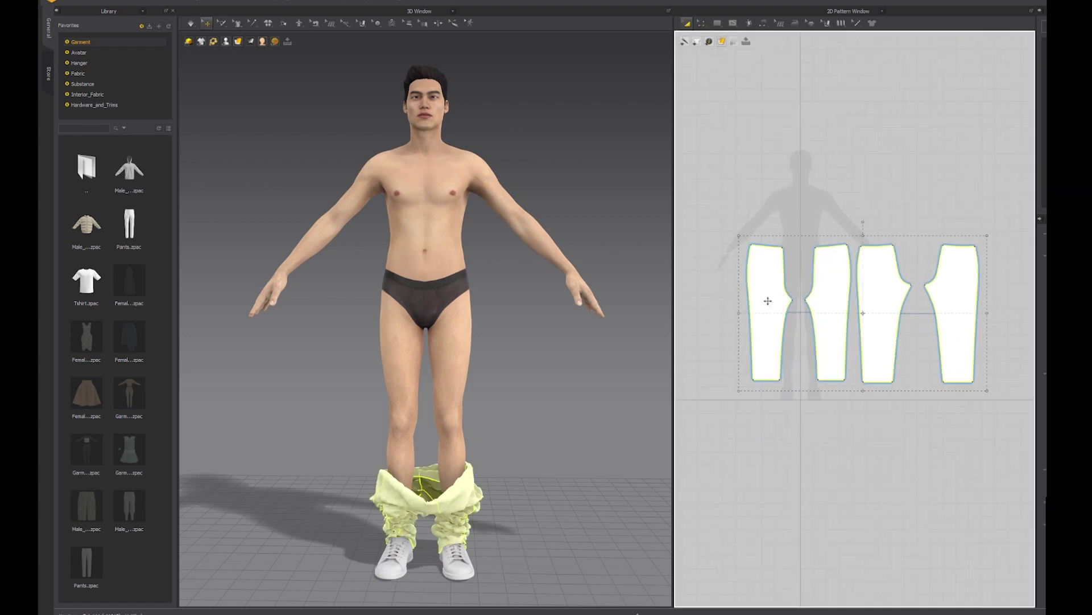
{"action": "right_click", "coordinate": [460, 496]}
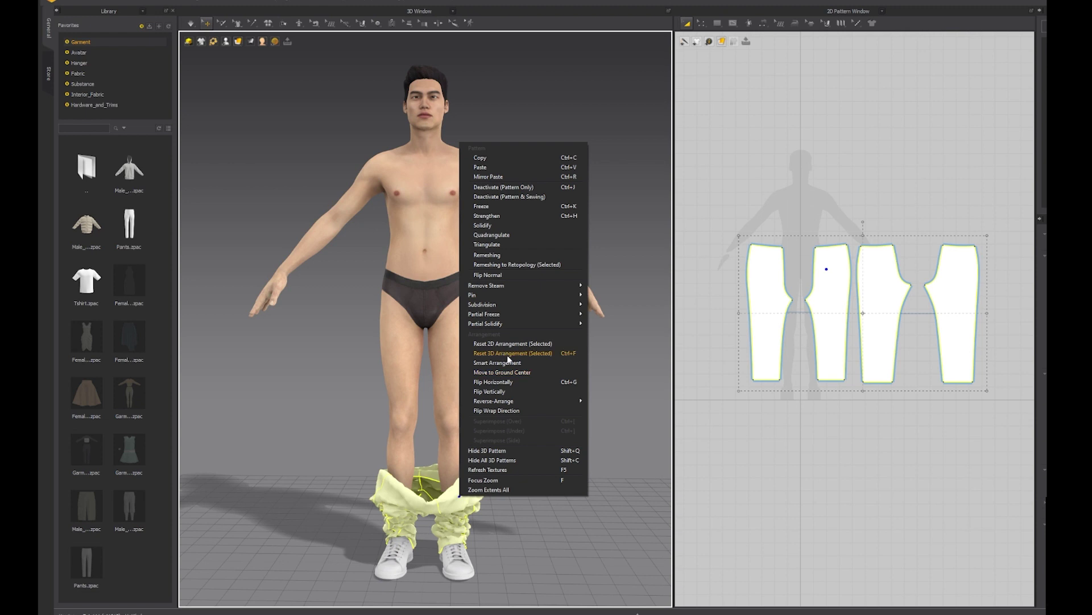
{"action": "left_click", "coordinate": [509, 354]}
{"action": "mouse_move", "coordinate": [510, 360]}
{"action": "right_mouse_down"}
{"action": "mouse_move", "coordinate": [535, 387]}
{"action": "mouse_move", "coordinate": [513, 400]}
{"action": "right_mouse_up"}
{"action": "mouse_move", "coordinate": [490, 339]}
{"action": "right_mouse_down"}
{"action": "mouse_move", "coordinate": [514, 356]}
{"action": "mouse_move", "coordinate": [511, 324]}
{"action": "right_mouse_up"}
{"action": "scroll", "coordinate": [815, 299], "scroll_direction": "up", "scroll_amount": 2}
Offset the waist edge of the pants pieces as an internal line just below it.
{"action": "scroll", "coordinate": [815, 298], "scroll_direction": "up", "scroll_amount": 2}
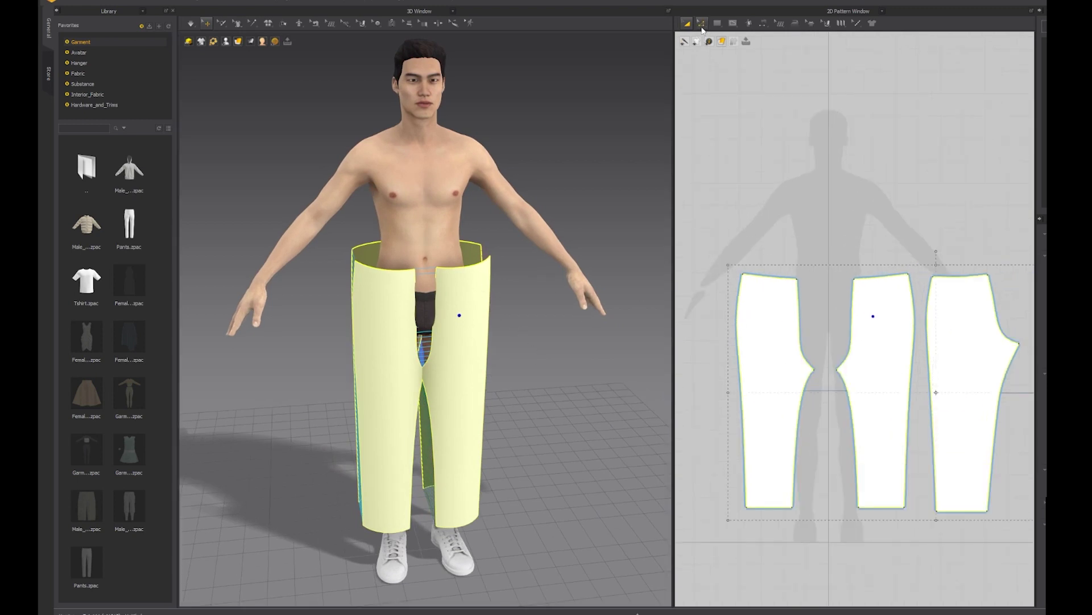
{"action": "left_click", "coordinate": [703, 24]}
{"action": "left_click", "coordinate": [726, 41]}
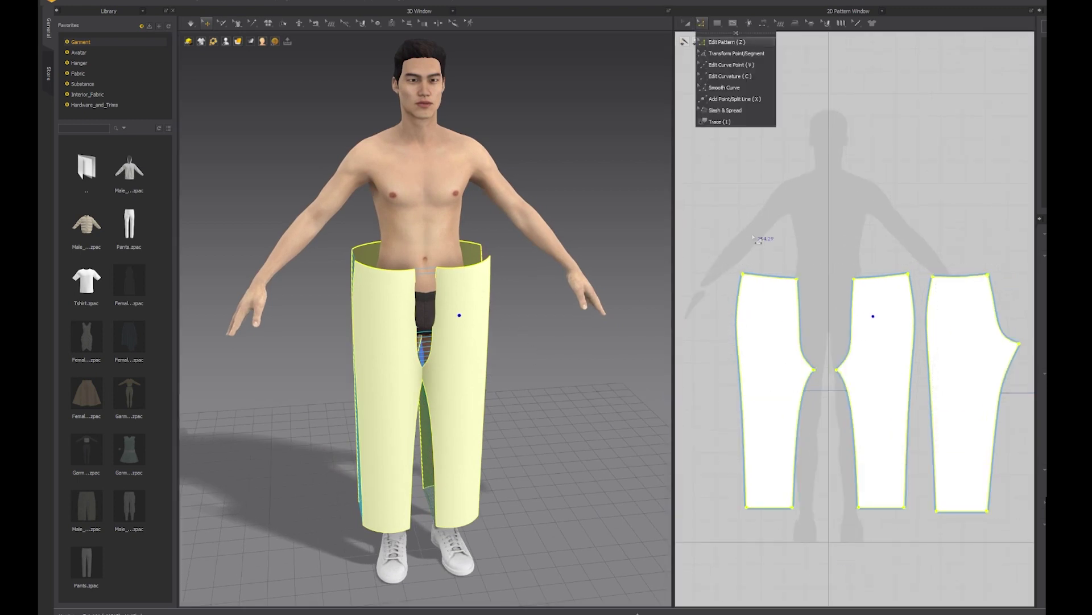
{"action": "left_click", "coordinate": [779, 284]}
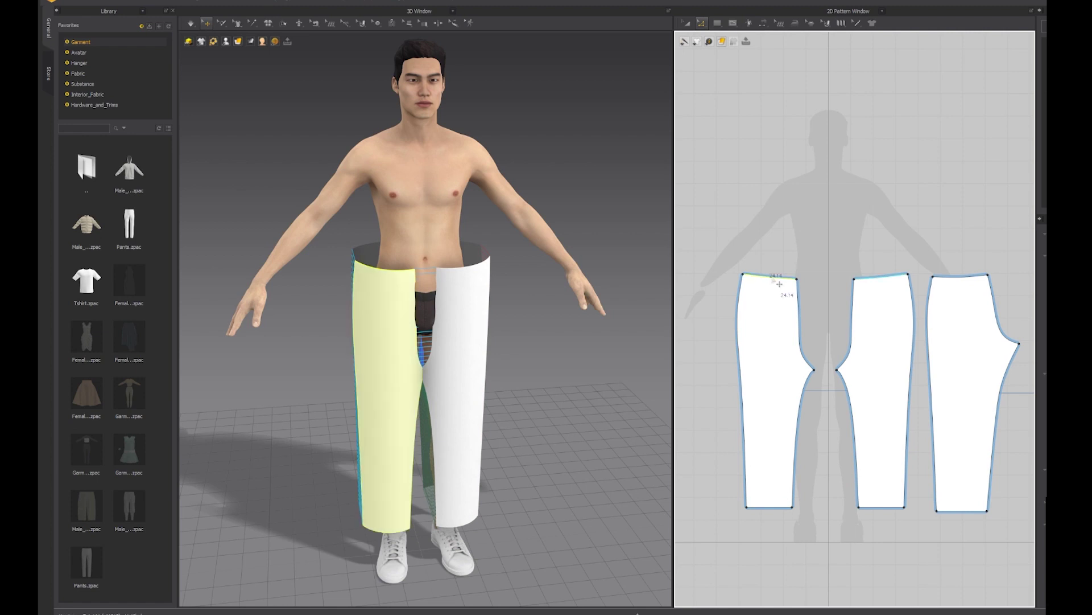
{"action": "right_click", "coordinate": [956, 281]}
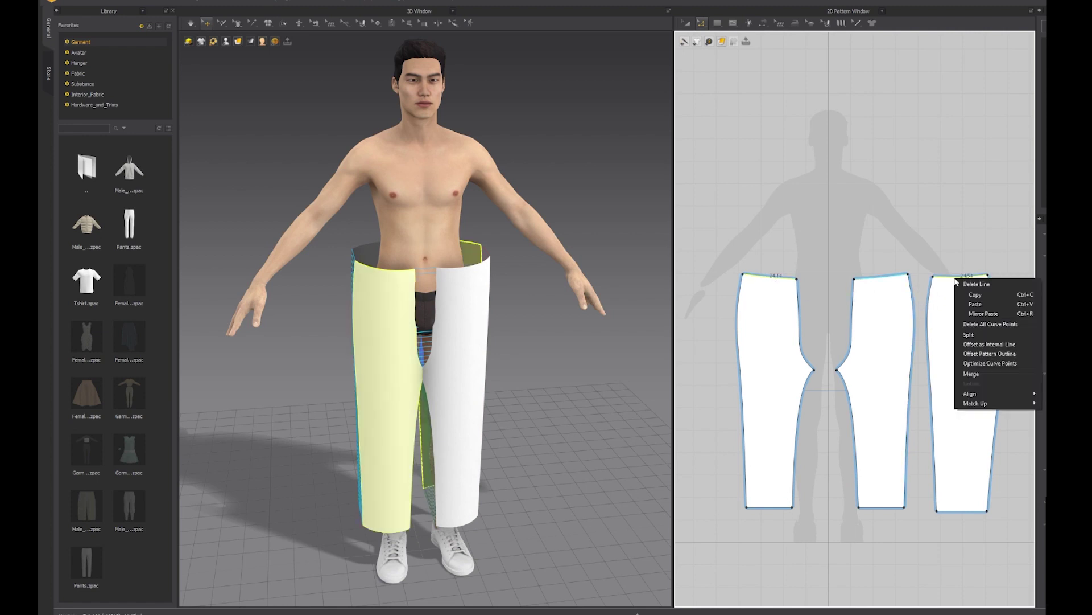
{"action": "left_click", "coordinate": [986, 348]}
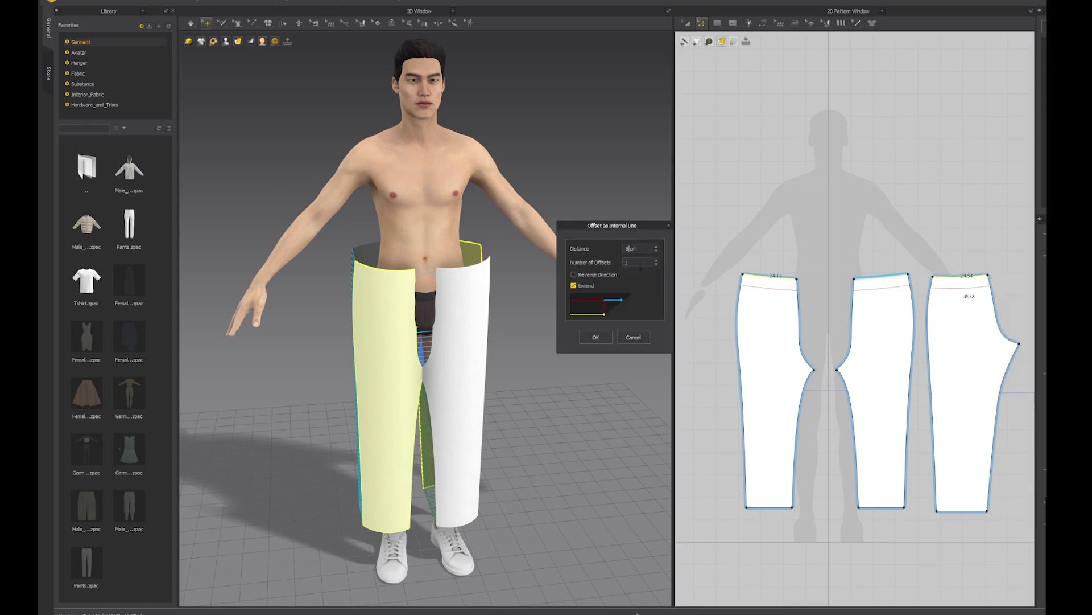
{"action": "key", "text": "Return"}
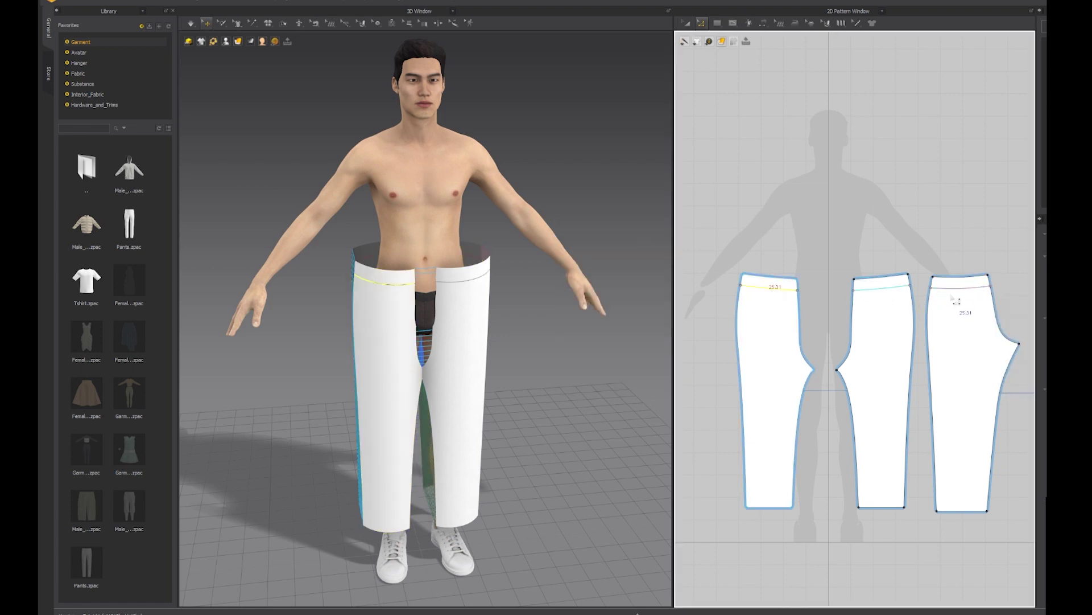
{"action": "left_click", "coordinate": [954, 294], "text": "shift"}
Cut & Sew the pants along the selected internal waist lines.
{"action": "right_click", "coordinate": [954, 294]}
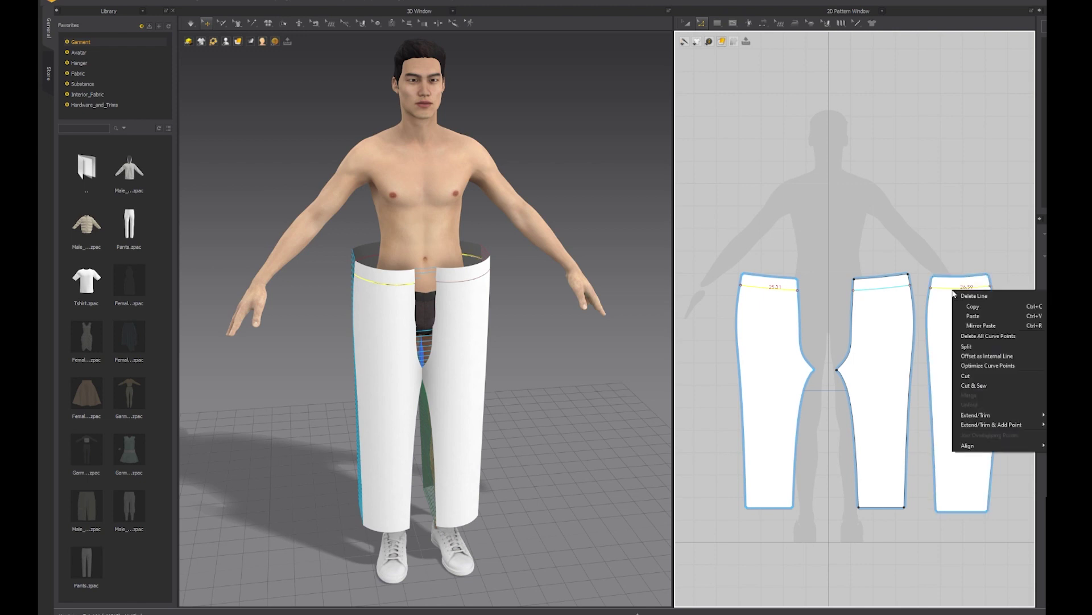
{"action": "left_click", "coordinate": [979, 385]}
{"action": "scroll", "coordinate": [980, 387], "scroll_direction": "down", "scroll_amount": 1}
{"action": "scroll", "coordinate": [825, 330], "scroll_direction": "up", "scroll_amount": 1}
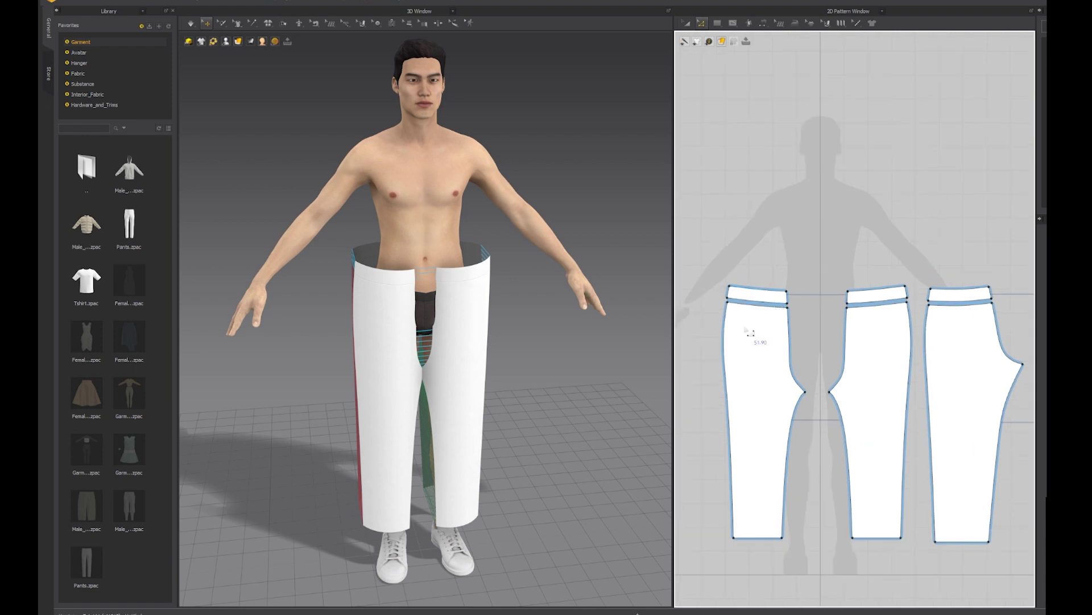
{"action": "scroll", "coordinate": [740, 302], "scroll_direction": "down", "scroll_amount": 1}
{"action": "scroll", "coordinate": [716, 296], "scroll_direction": "up", "scroll_amount": 3}
{"action": "scroll", "coordinate": [742, 327], "scroll_direction": "up", "scroll_amount": 1}
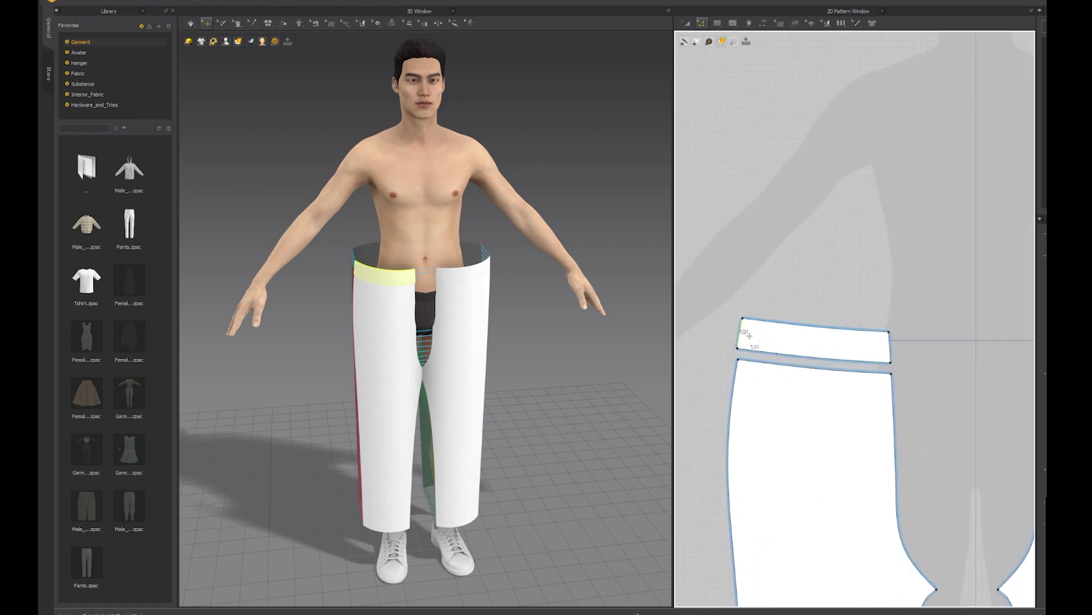
Reposition the left waistband strip above its leg piece and bring the neighbouring strip into view.
{"action": "left_click_drag", "start_coordinate": [749, 335], "coordinate": [762, 336]}
{"action": "scroll", "coordinate": [756, 339], "scroll_direction": "up", "scroll_amount": 1}
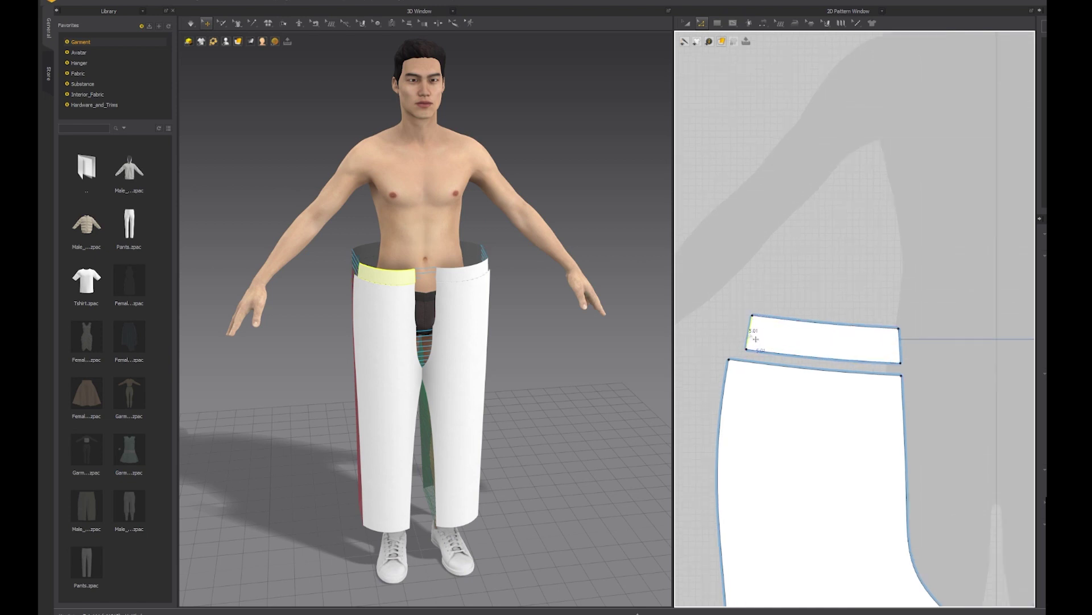
{"action": "scroll", "coordinate": [755, 339], "scroll_direction": "down", "scroll_amount": 2}
{"action": "scroll", "coordinate": [740, 344], "scroll_direction": "down", "scroll_amount": 2}
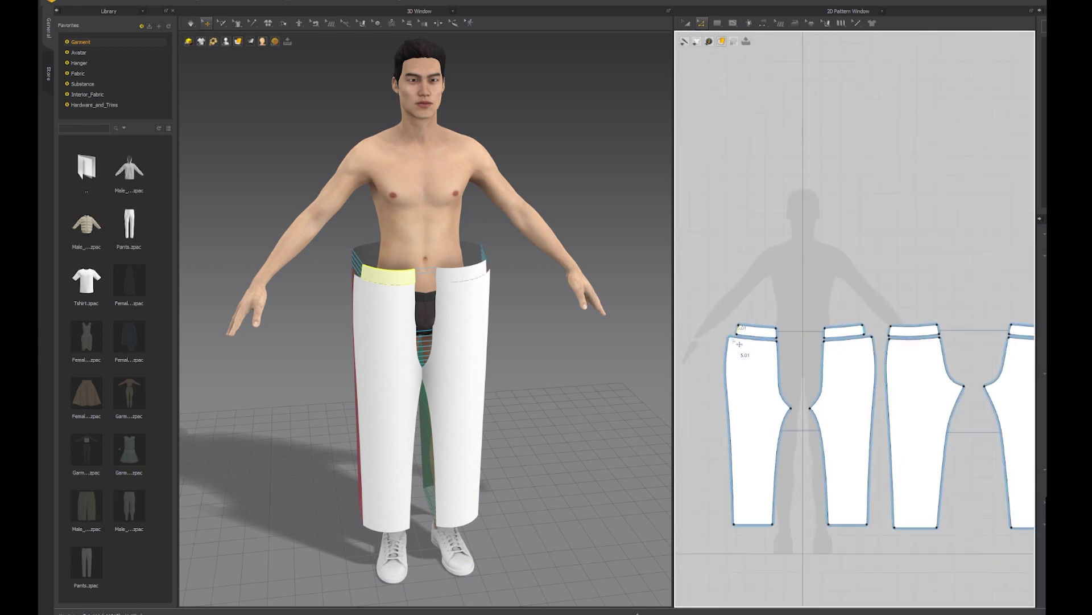
{"action": "scroll", "coordinate": [847, 367], "scroll_direction": "up", "scroll_amount": 1}
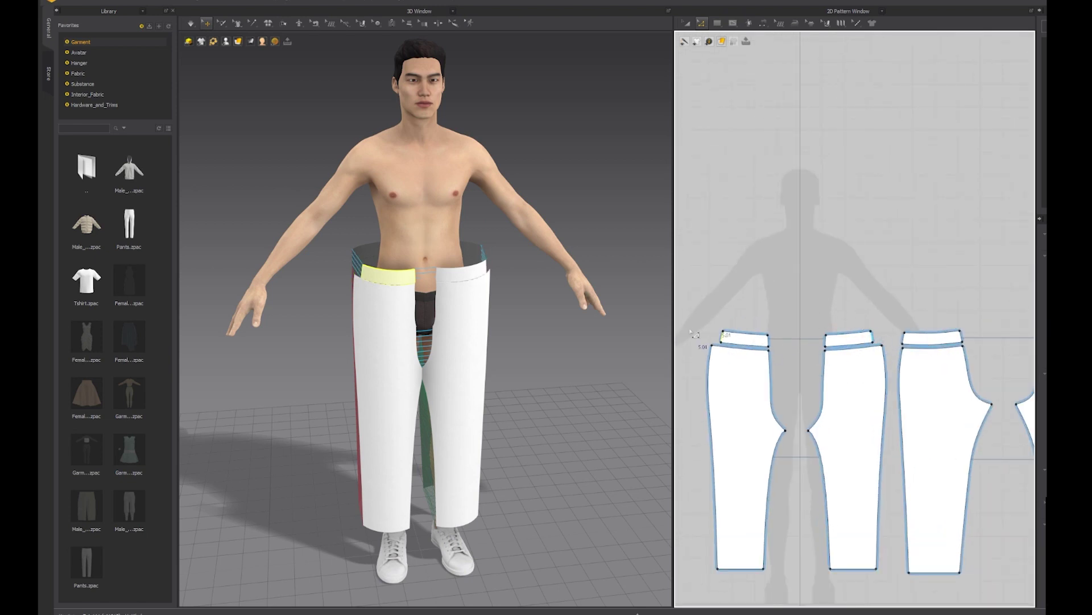
{"action": "scroll", "coordinate": [888, 341], "scroll_direction": "up", "scroll_amount": 4}
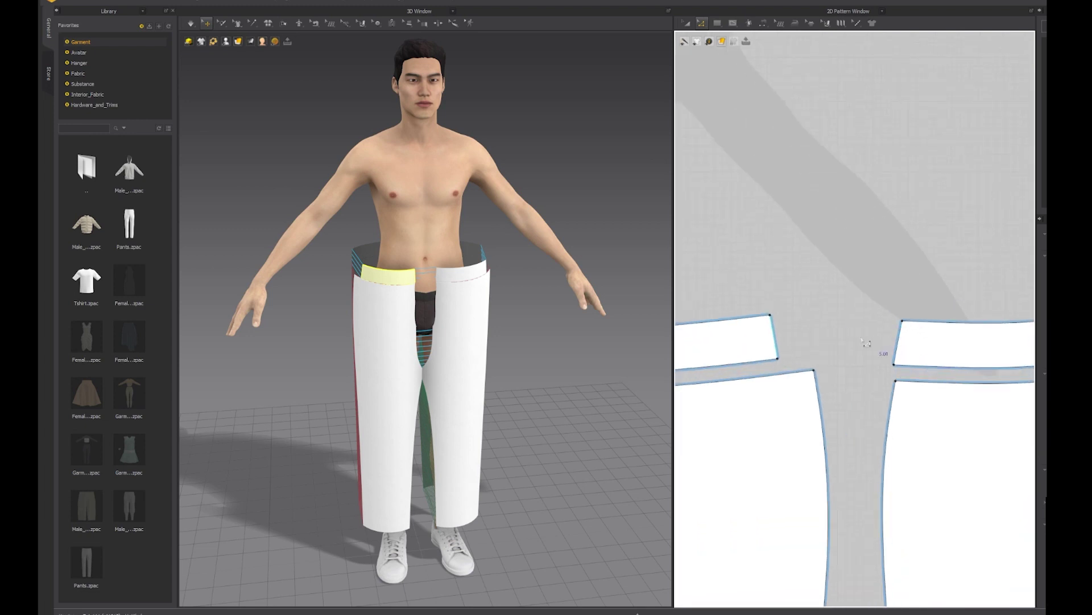
{"action": "middle_click_drag", "start_coordinate": [866, 342], "coordinate": [831, 348]}
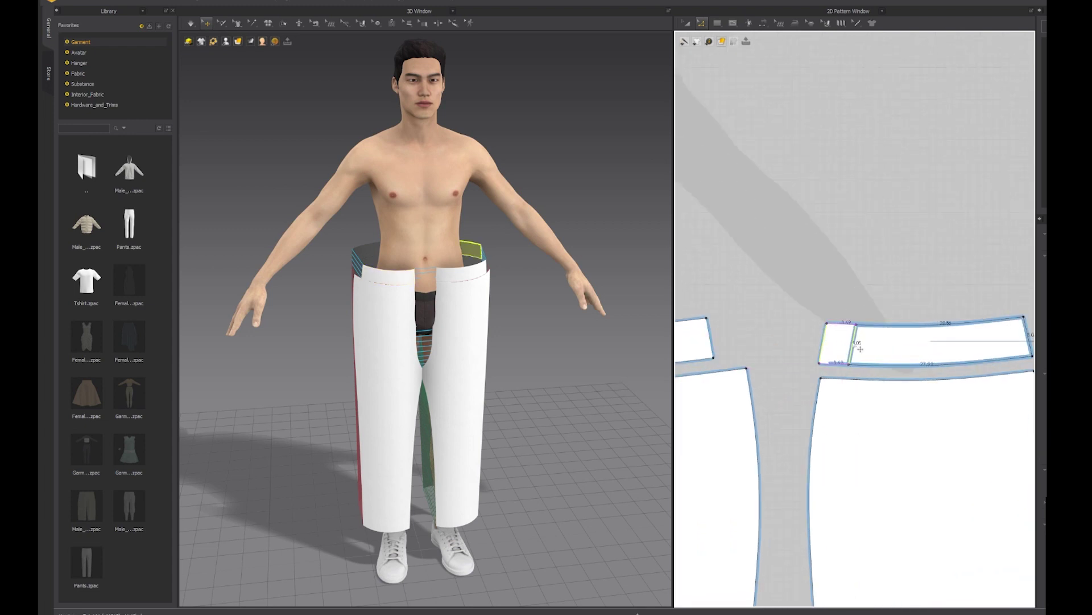
Simulate the pants at Normal quality.
{"action": "scroll", "coordinate": [837, 350], "scroll_direction": "down", "scroll_amount": 5}
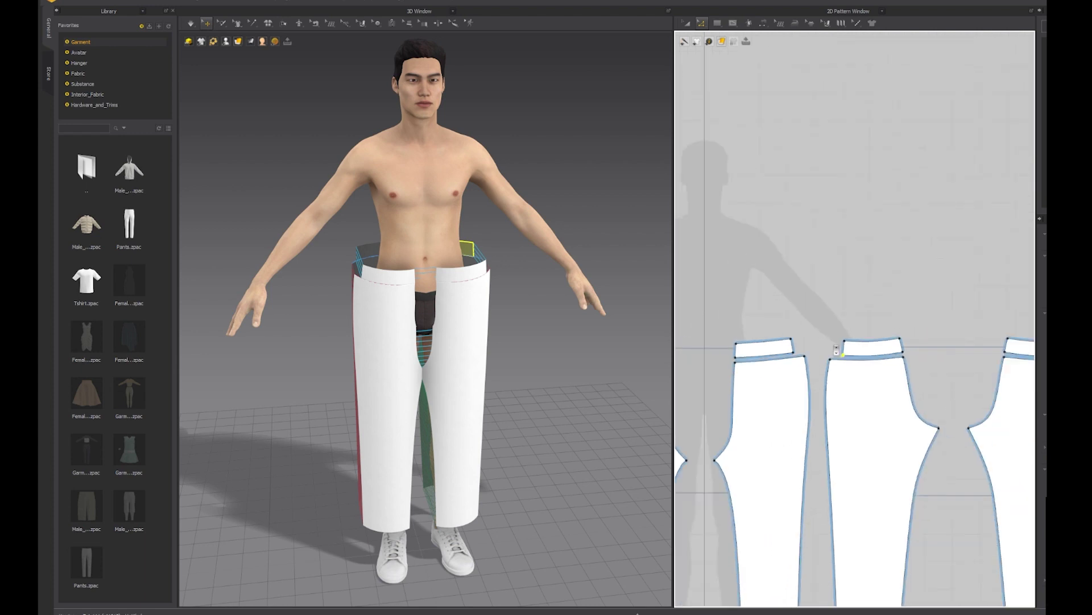
{"action": "scroll", "coordinate": [836, 350], "scroll_direction": "down", "scroll_amount": 1}
{"action": "scroll", "coordinate": [820, 359], "scroll_direction": "down", "scroll_amount": 2}
{"action": "scroll", "coordinate": [804, 370], "scroll_direction": "up", "scroll_amount": 3}
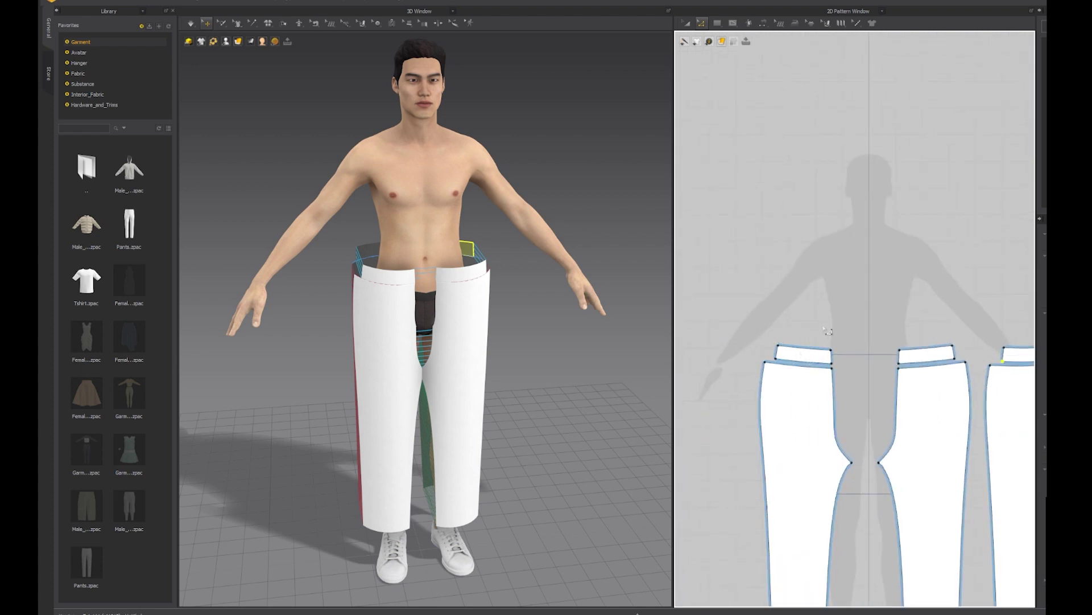
{"action": "left_click", "coordinate": [192, 25]}
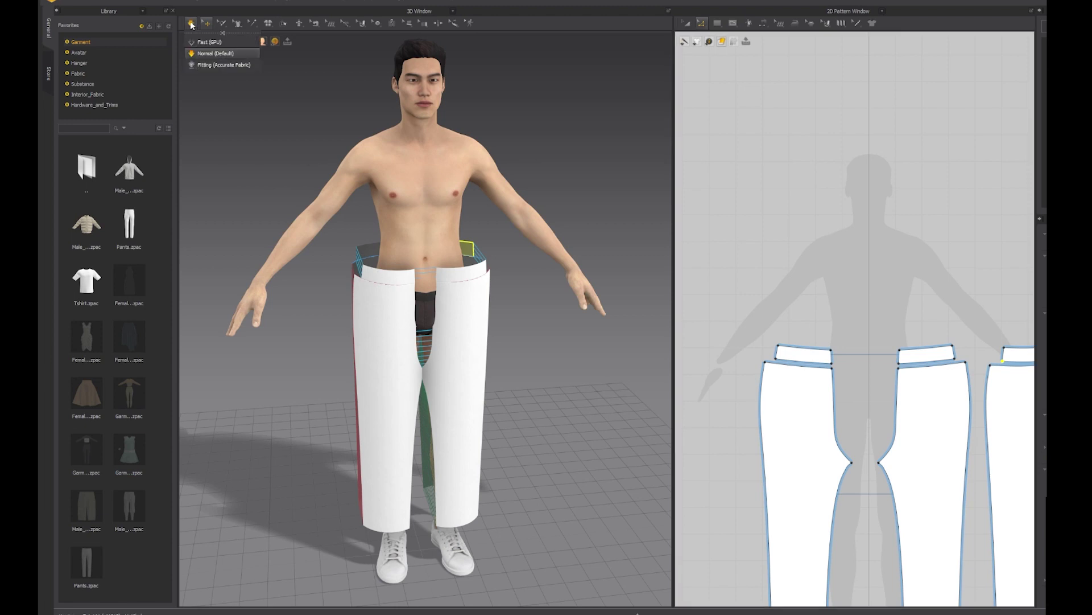
{"action": "left_click", "coordinate": [193, 26]}
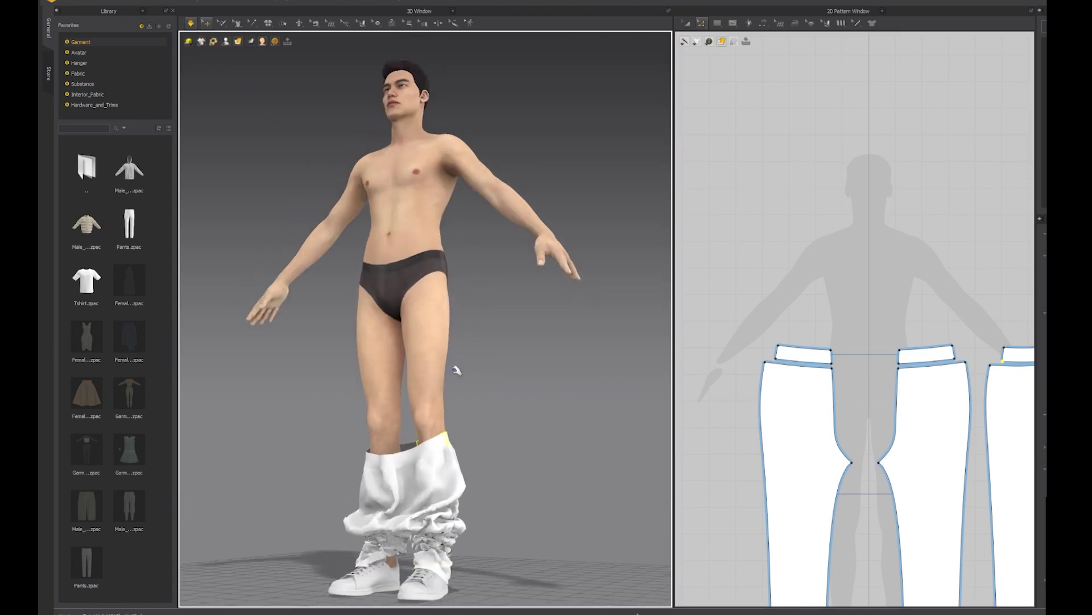
Stop the simulation and undo with Ctrl+Z to restore the pants' arrangement.
{"action": "left_click", "coordinate": [192, 25]}
{"action": "key", "text": "ctrl+z"}
{"action": "scroll", "coordinate": [807, 358], "scroll_direction": "up", "scroll_amount": 3}
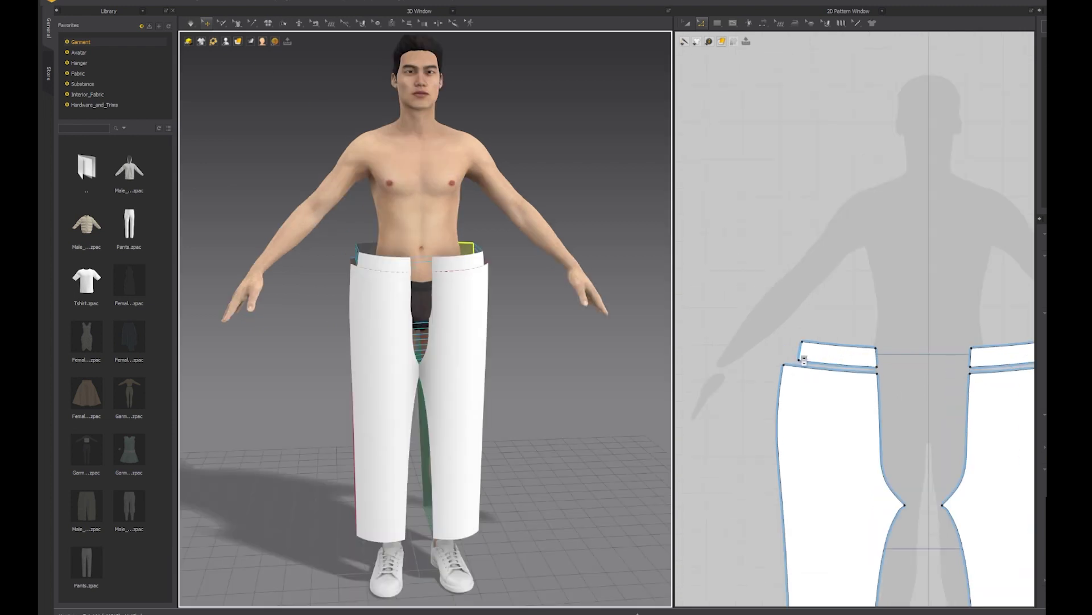
{"action": "scroll", "coordinate": [807, 359], "scroll_direction": "down", "scroll_amount": 5}
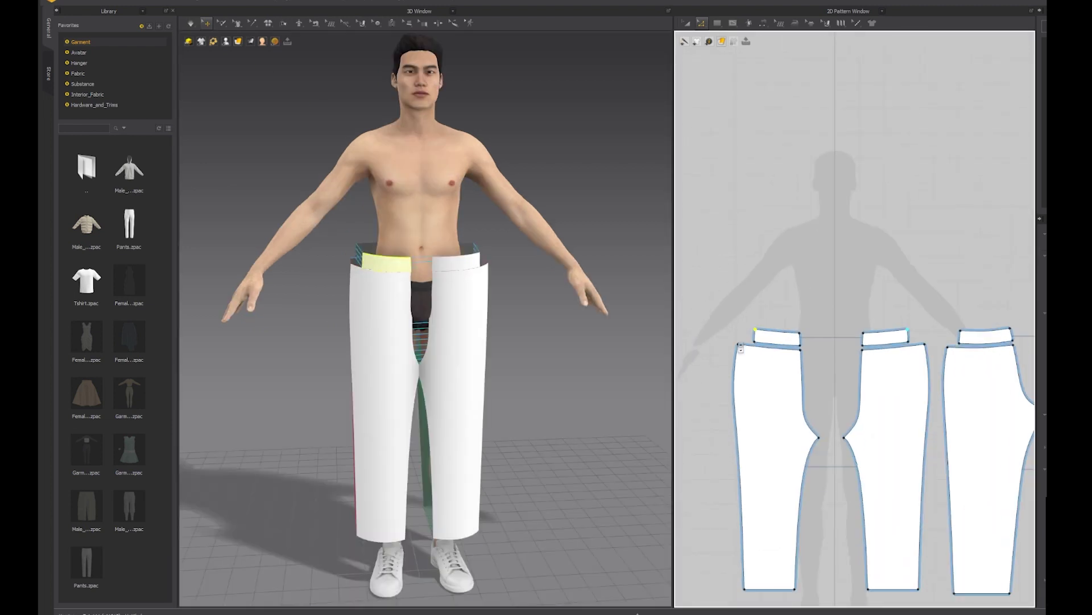
{"action": "scroll", "coordinate": [959, 366], "scroll_direction": "up", "scroll_amount": 3}
{"action": "scroll", "coordinate": [888, 364], "scroll_direction": "up", "scroll_amount": 3}
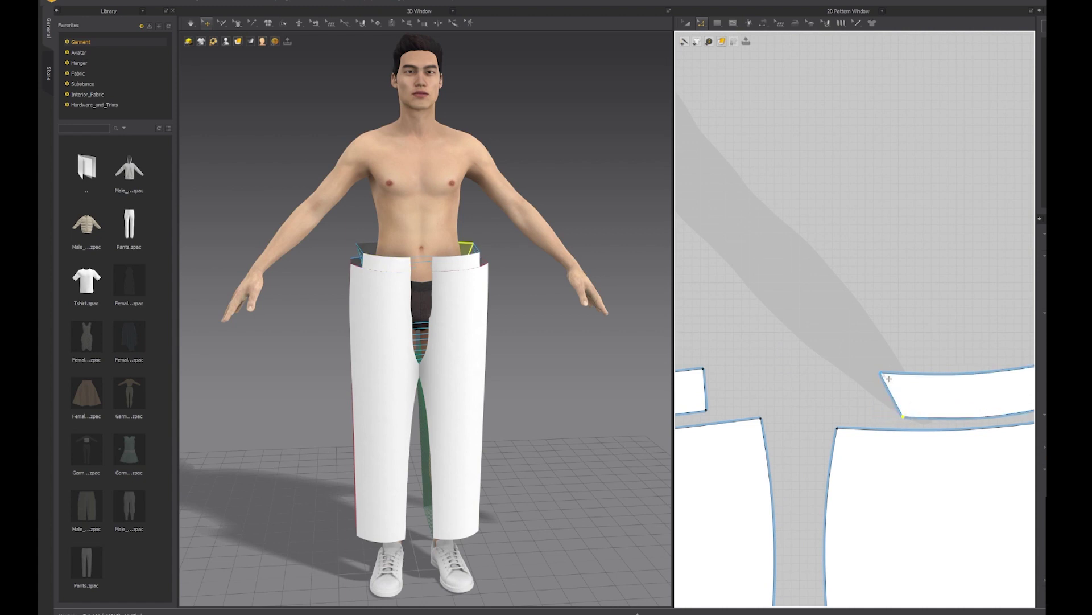
{"action": "scroll", "coordinate": [885, 422], "scroll_direction": "down", "scroll_amount": 5}
{"action": "left_click", "coordinate": [192, 25]}
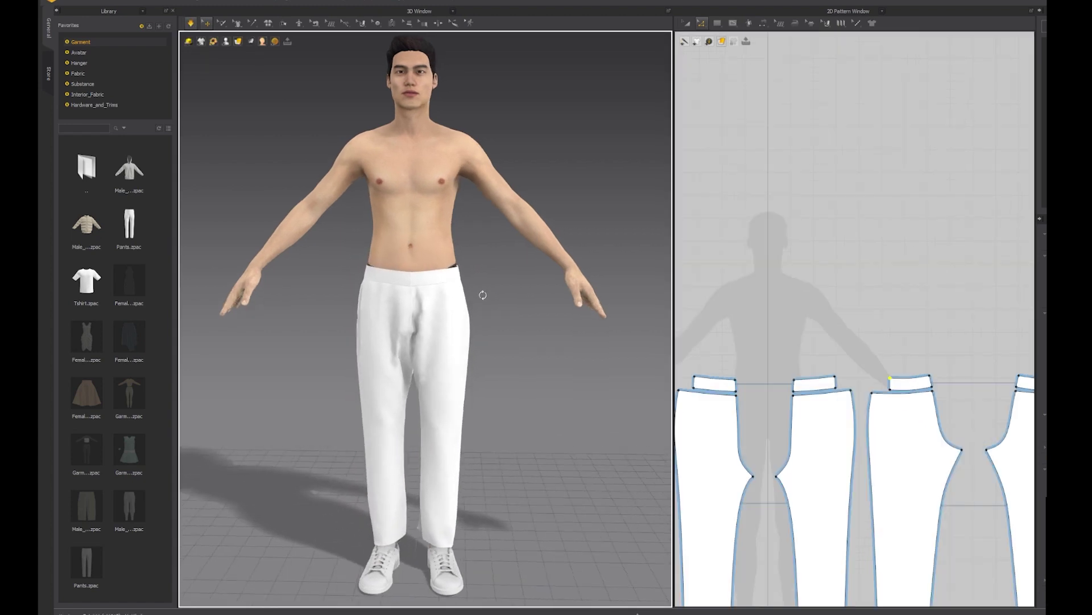
Simulate the pants at Normal quality and inspect the waistband, hems and shoes in 3D.
{"action": "mouse_move", "coordinate": [480, 293]}
{"action": "right_mouse_down"}
{"action": "mouse_move", "coordinate": [419, 281]}
{"action": "mouse_move", "coordinate": [532, 288]}
{"action": "right_mouse_up"}
{"action": "scroll", "coordinate": [532, 288], "scroll_direction": "down", "scroll_amount": 3}
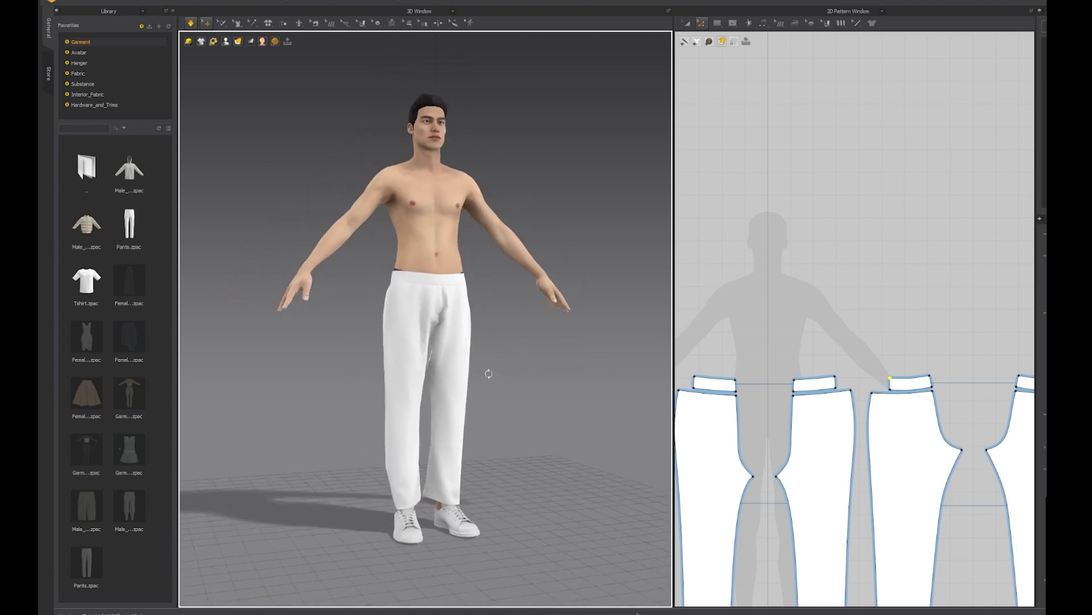
{"action": "scroll", "coordinate": [768, 386], "scroll_direction": "down", "scroll_amount": 3}
{"action": "scroll", "coordinate": [426, 522], "scroll_direction": "up", "scroll_amount": 1}
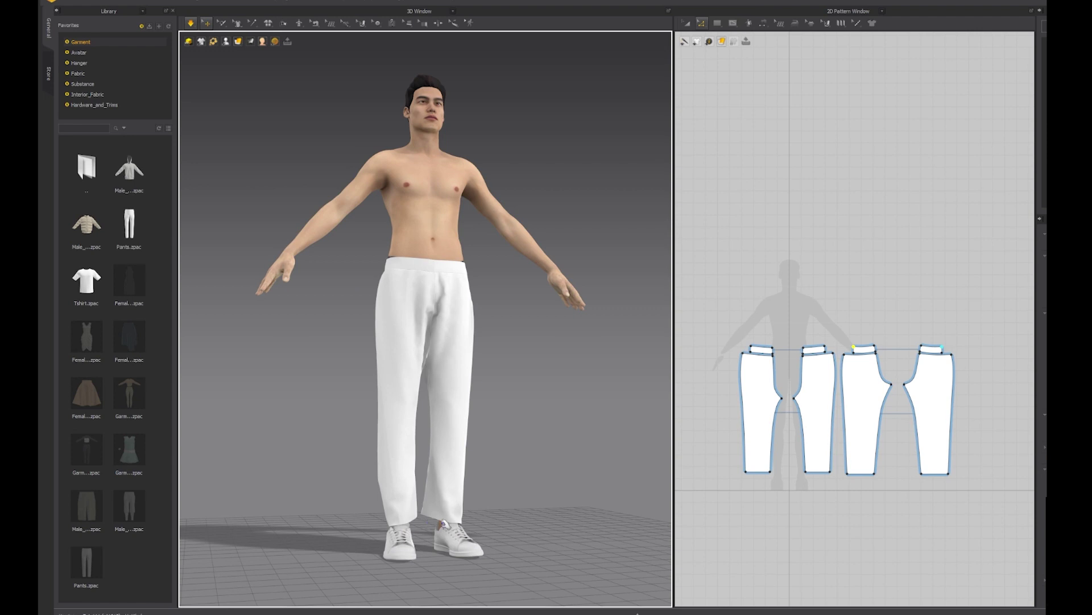
{"action": "scroll", "coordinate": [427, 522], "scroll_direction": "up", "scroll_amount": 1}
{"action": "scroll", "coordinate": [425, 530], "scroll_direction": "up", "scroll_amount": 2}
{"action": "middle_click_drag", "start_coordinate": [423, 546], "coordinate": [421, 472]}
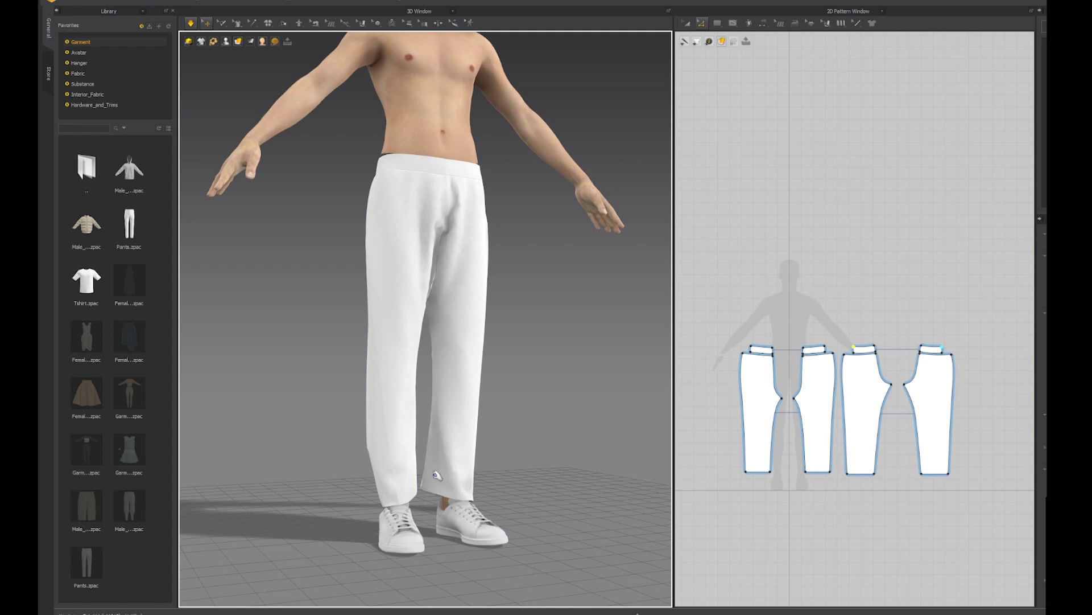
{"action": "right_click_drag", "start_coordinate": [435, 479], "coordinate": [446, 493]}
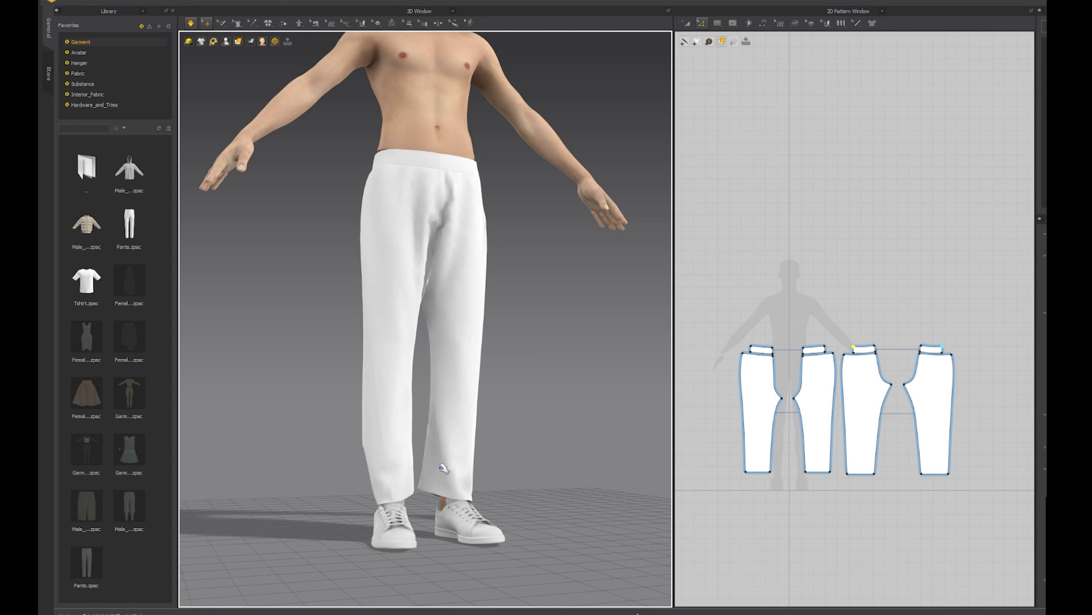
{"action": "scroll", "coordinate": [782, 465], "scroll_direction": "up", "scroll_amount": 5}
Offset the left pant leg's hem into an internal line just above it to mark the cuff.
{"action": "left_click", "coordinate": [777, 463]}
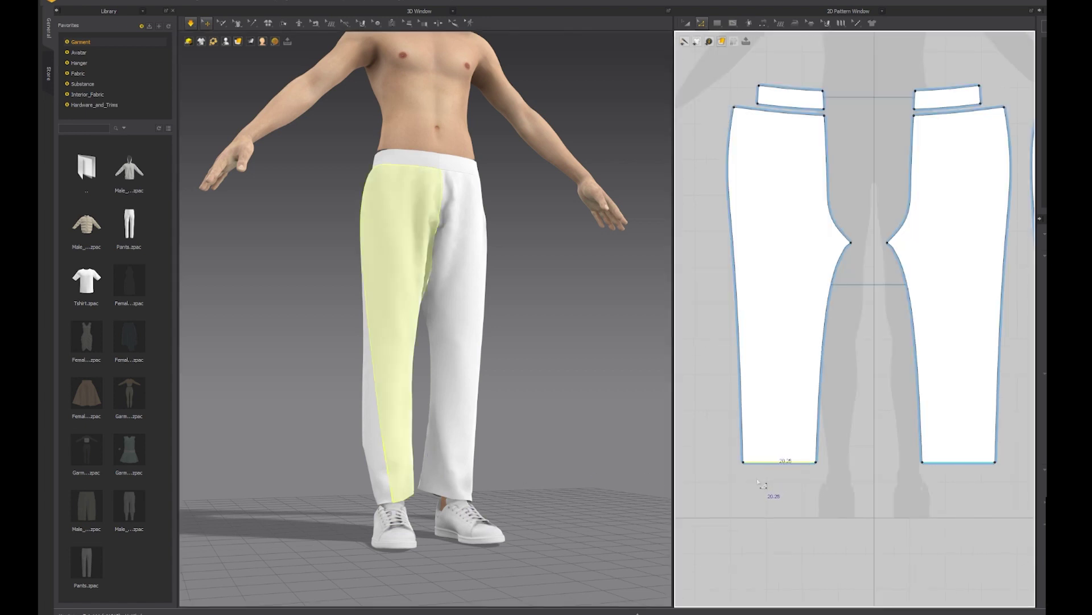
{"action": "scroll", "coordinate": [779, 464], "scroll_direction": "down", "scroll_amount": 3}
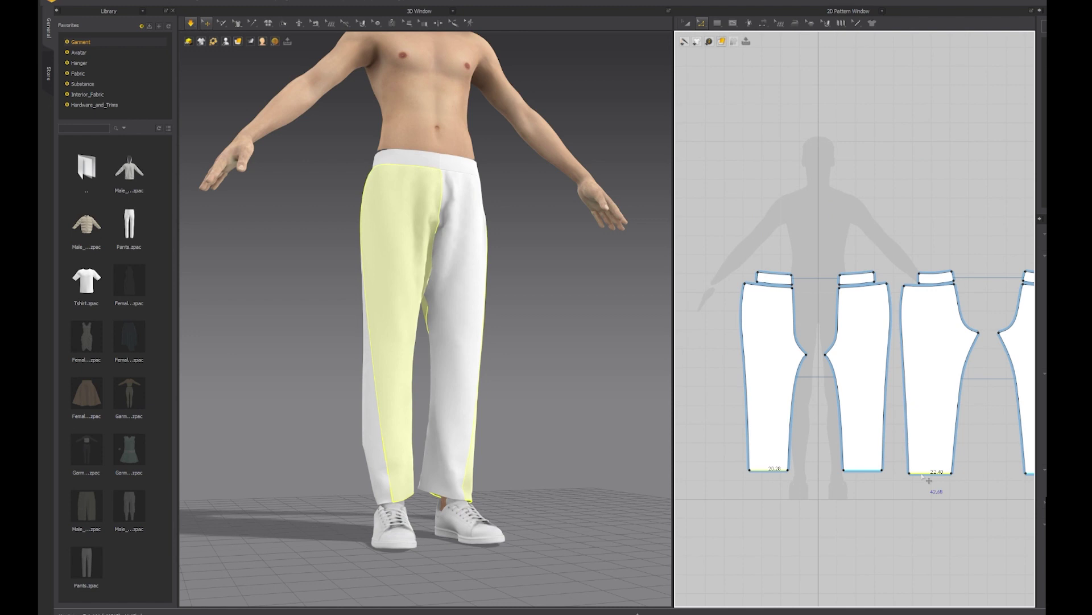
{"action": "right_click", "coordinate": [923, 476]}
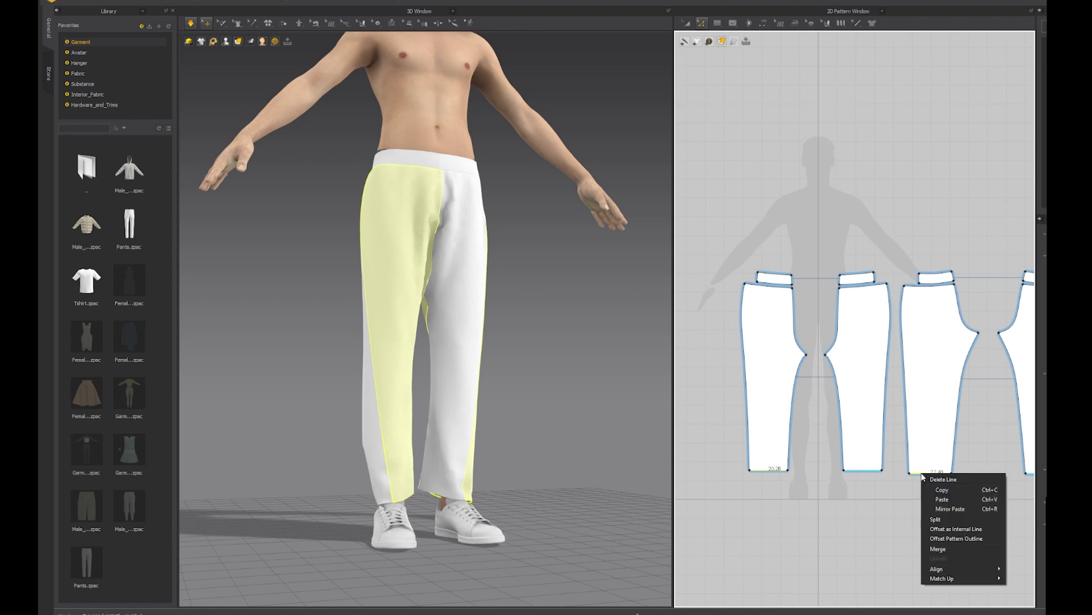
{"action": "left_click", "coordinate": [950, 530]}
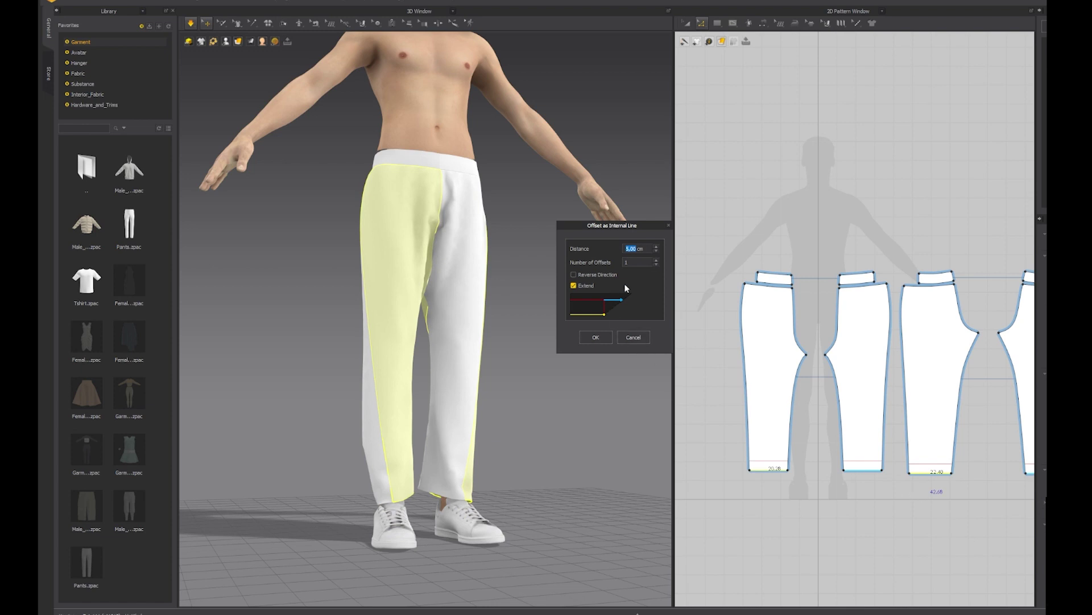
{"action": "left_click", "coordinate": [600, 344]}
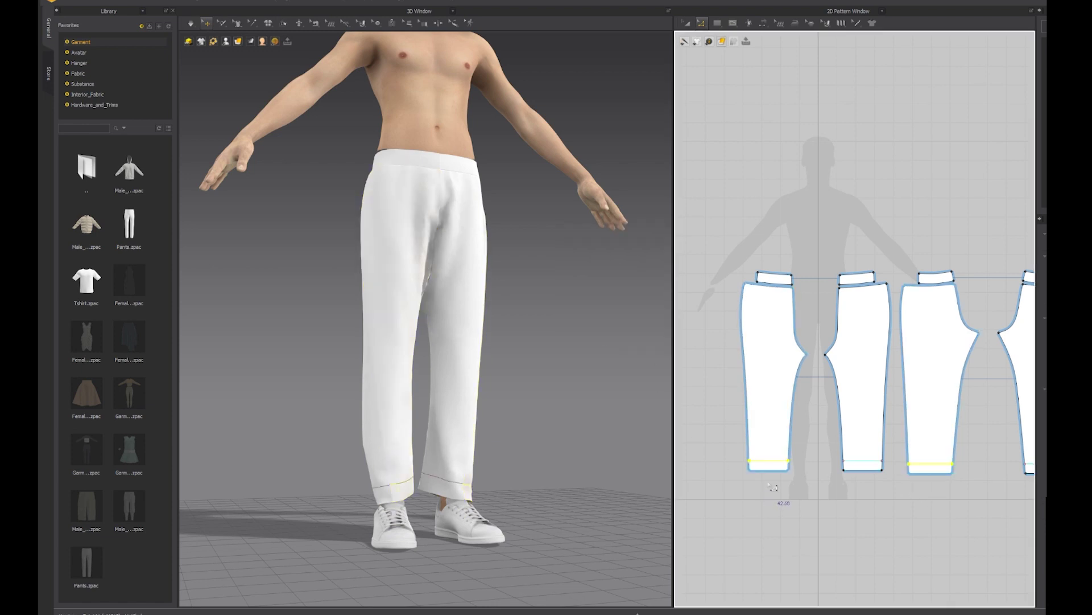
{"action": "scroll", "coordinate": [752, 464], "scroll_direction": "up", "scroll_amount": 3}
{"action": "right_click", "coordinate": [781, 459]}
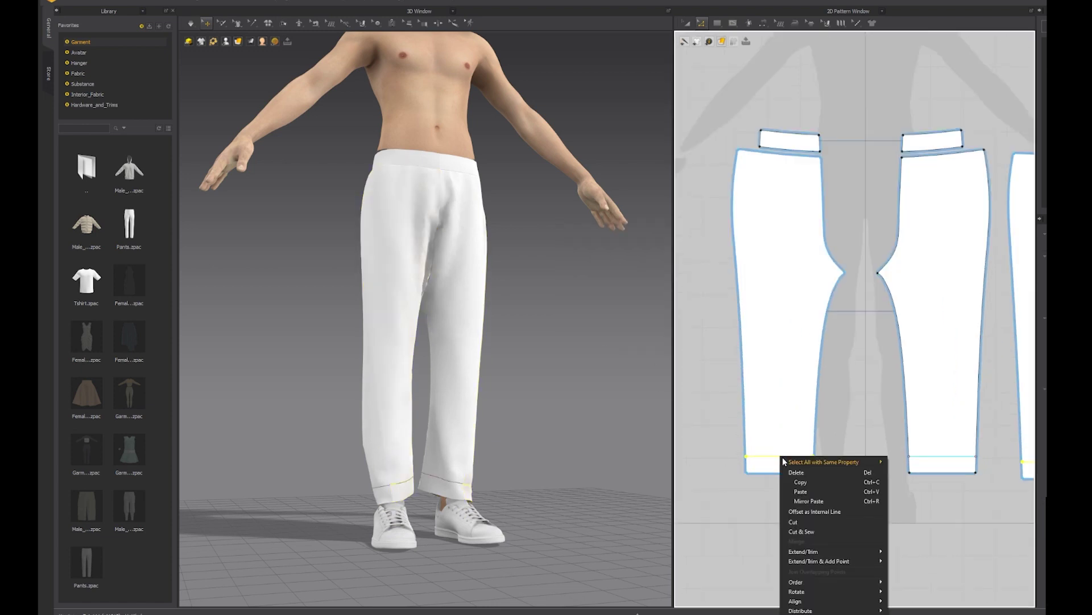
Cut & Sew the hem strips off as ankle cuffs and trim both cuffs narrower.
{"action": "left_click", "coordinate": [804, 532]}
{"action": "scroll", "coordinate": [762, 472], "scroll_direction": "up", "scroll_amount": 1}
{"action": "scroll", "coordinate": [762, 472], "scroll_direction": "up", "scroll_amount": 2}
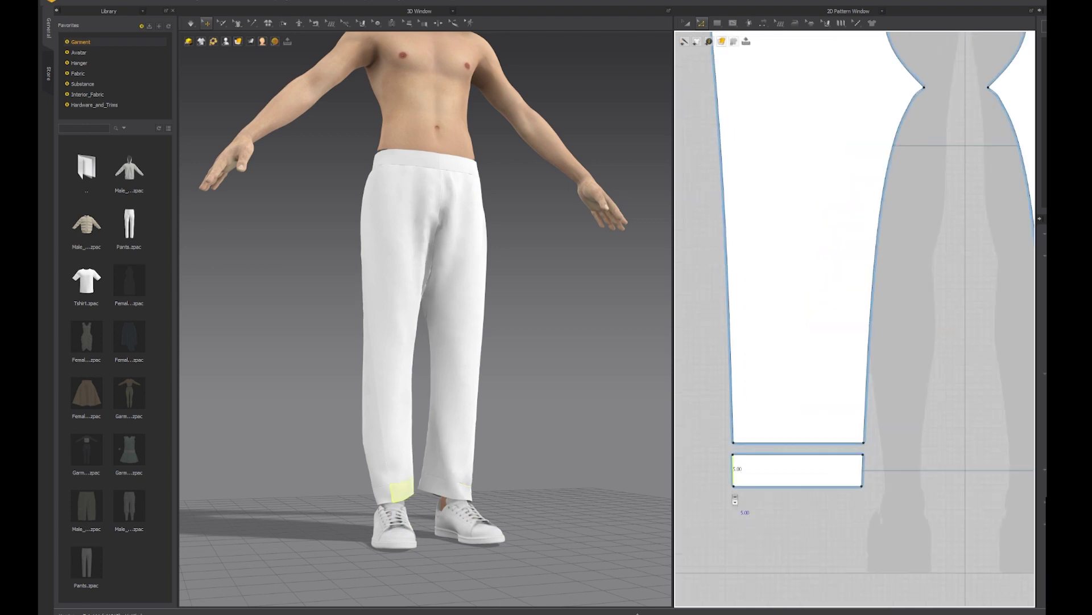
{"action": "left_click", "coordinate": [777, 476]}
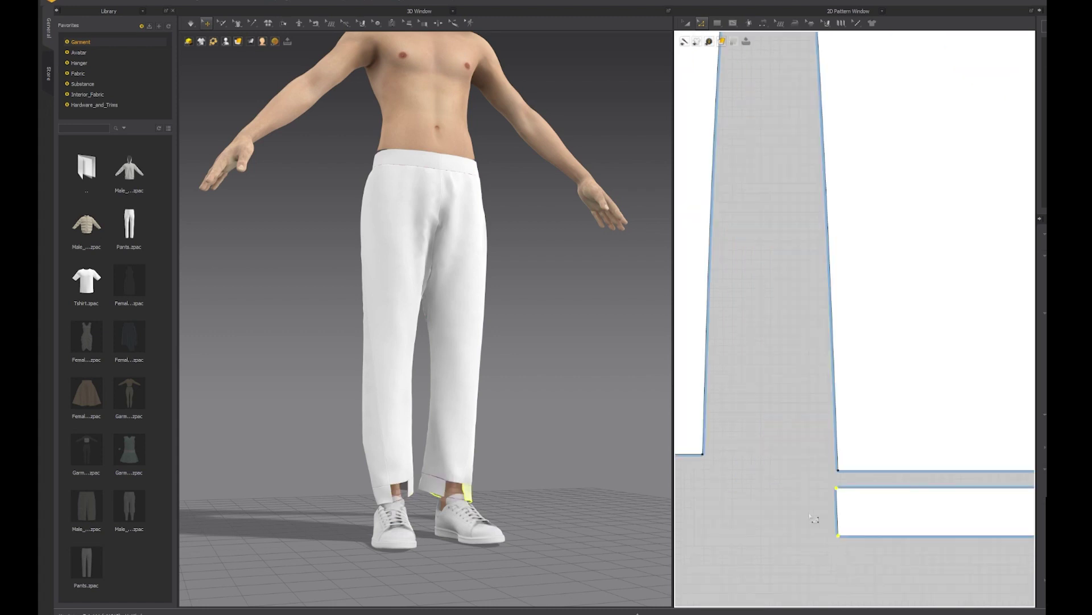
{"action": "left_click", "coordinate": [871, 518]}
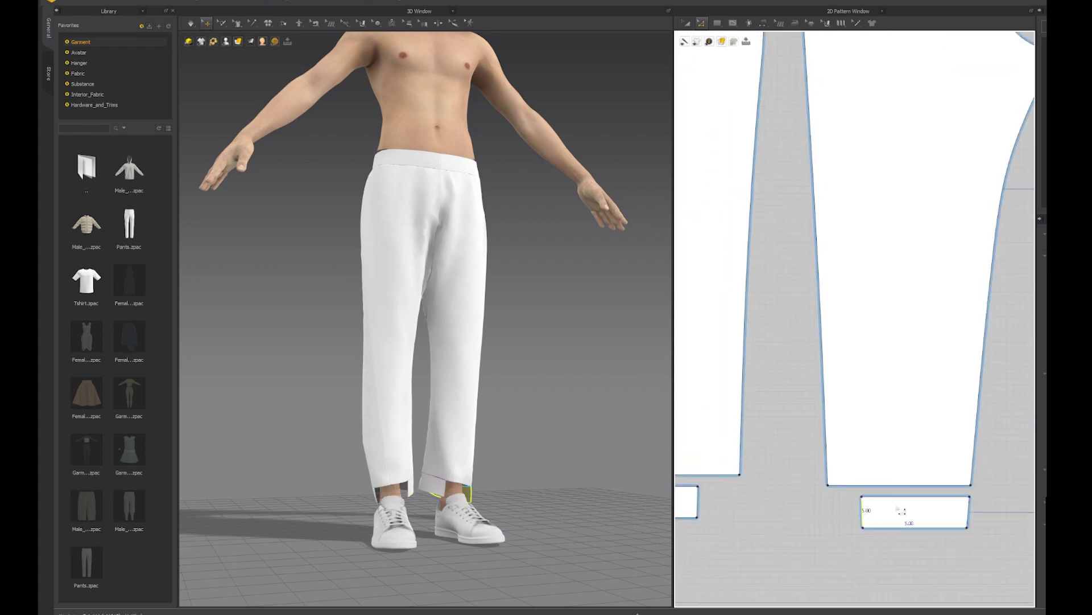
Run the simulation so the pants drape on the avatar with gathered cuffs.
{"action": "left_click", "coordinate": [191, 25]}
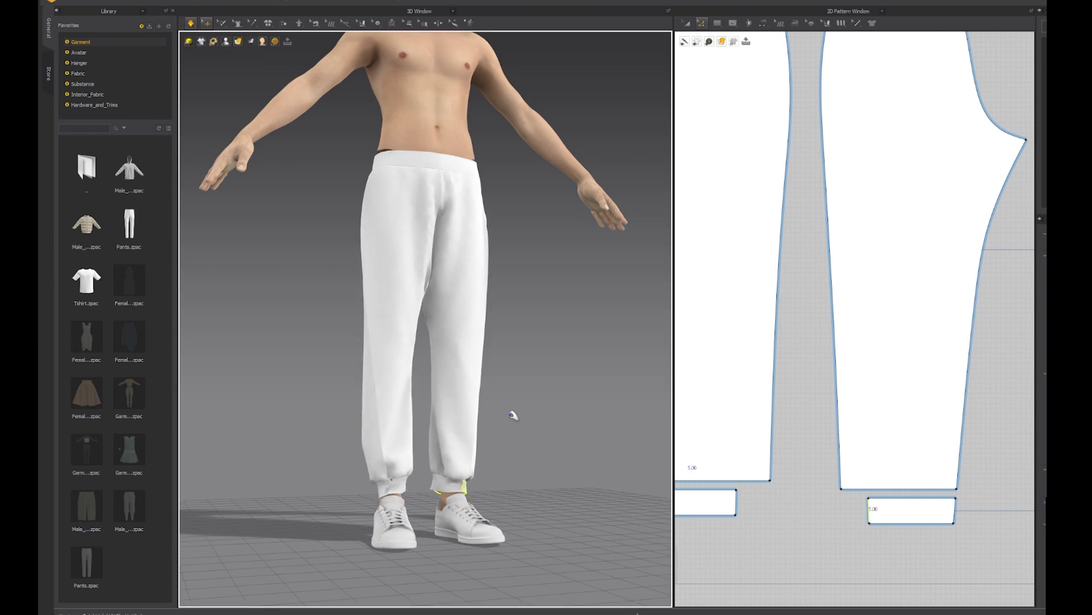
{"action": "mouse_move", "coordinate": [505, 415]}
{"action": "right_mouse_down"}
{"action": "mouse_move", "coordinate": [504, 437]}
{"action": "mouse_move", "coordinate": [488, 414]}
{"action": "mouse_move", "coordinate": [512, 480]}
{"action": "mouse_move", "coordinate": [519, 446]}
{"action": "mouse_move", "coordinate": [540, 446]}
{"action": "right_mouse_up"}
{"action": "scroll", "coordinate": [502, 439], "scroll_direction": "down", "scroll_amount": 3}
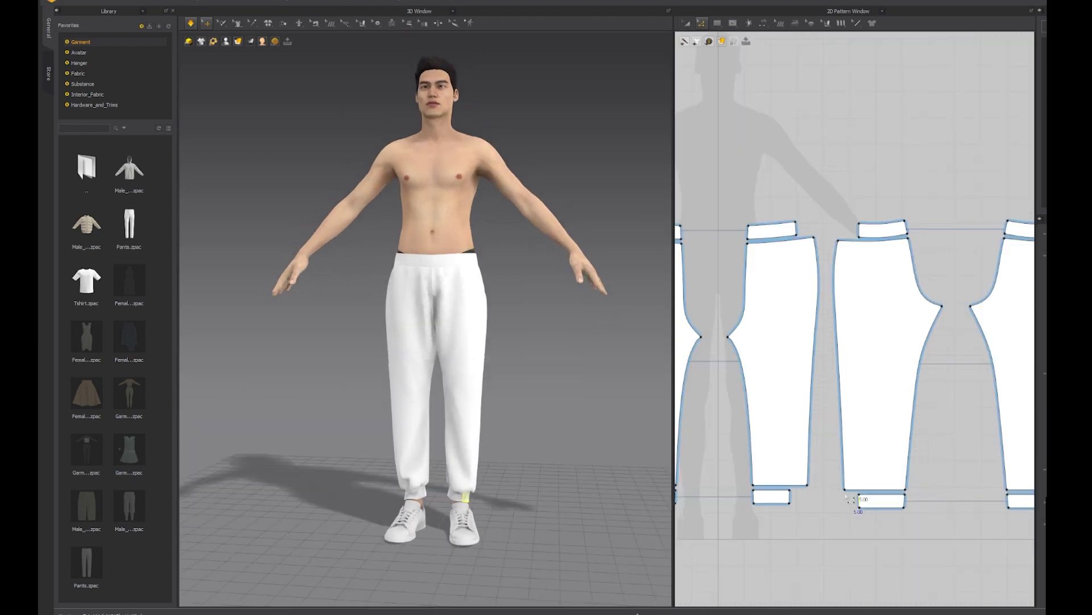
{"action": "scroll", "coordinate": [852, 499], "scroll_direction": "down", "scroll_amount": 3}
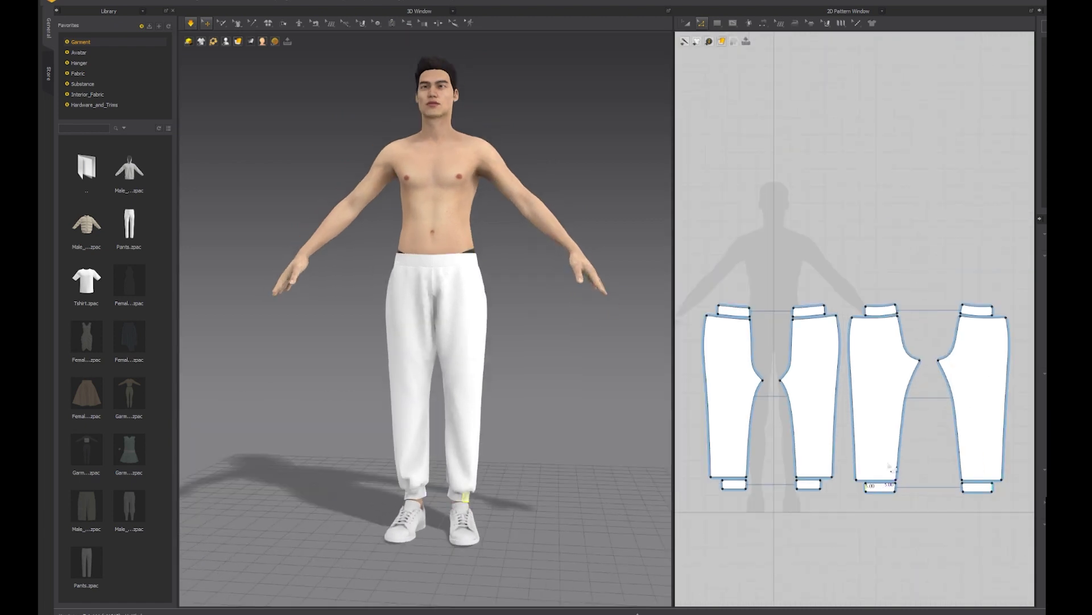
Delete the selected element from the leg pattern.
{"action": "scroll", "coordinate": [797, 489], "scroll_direction": "down", "scroll_amount": 1}
{"action": "scroll", "coordinate": [751, 482], "scroll_direction": "up", "scroll_amount": 3}
{"action": "scroll", "coordinate": [751, 482], "scroll_direction": "up", "scroll_amount": 2}
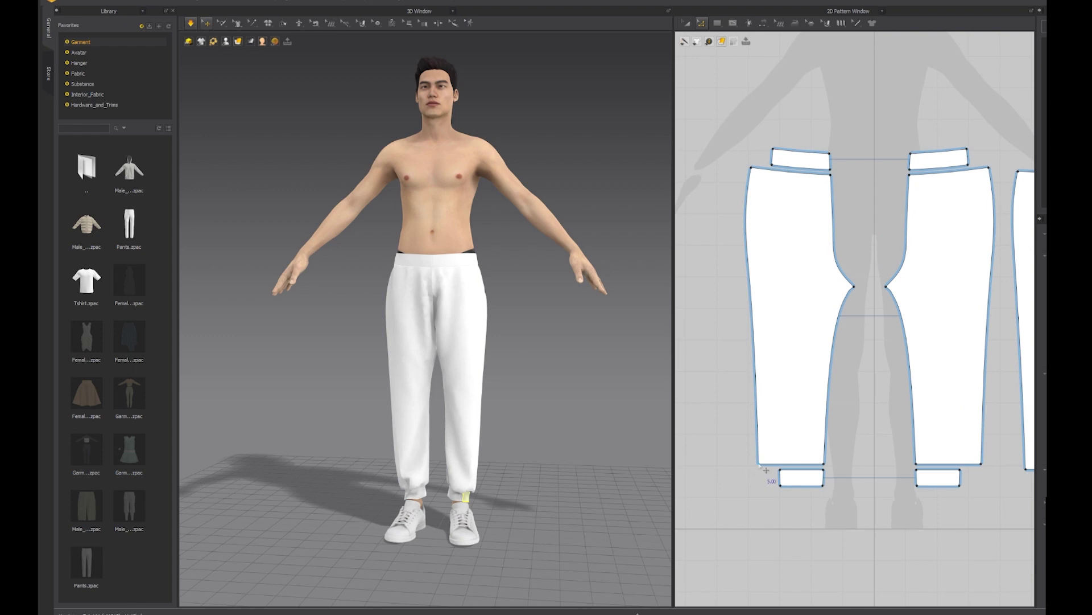
{"action": "scroll", "coordinate": [797, 475], "scroll_direction": "down", "scroll_amount": 2}
{"action": "scroll", "coordinate": [910, 480], "scroll_direction": "up", "scroll_amount": 2}
{"action": "scroll", "coordinate": [962, 484], "scroll_direction": "down", "scroll_amount": 2}
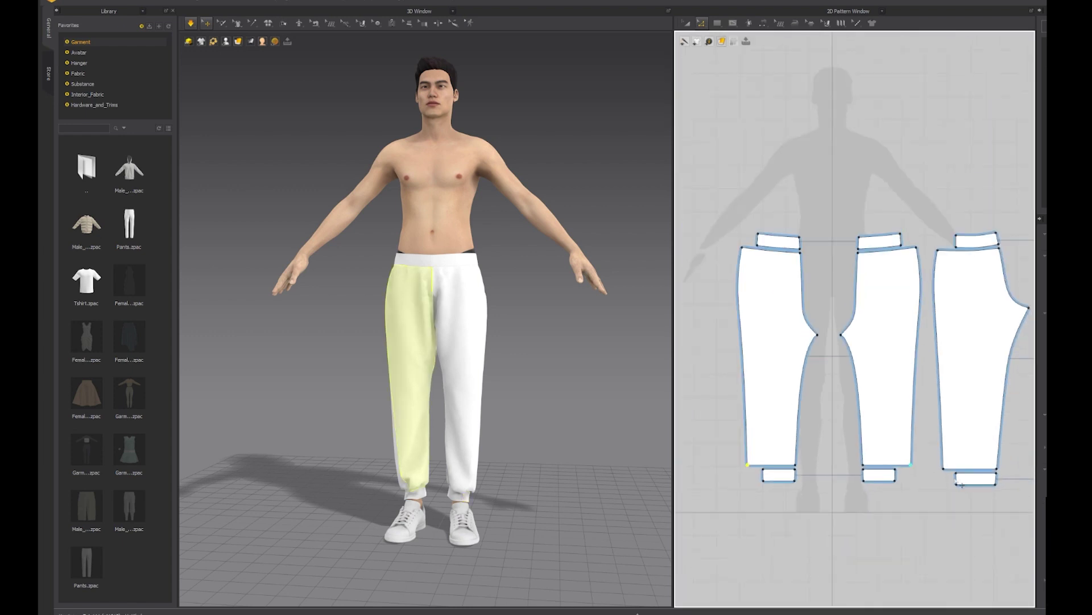
{"action": "scroll", "coordinate": [831, 488], "scroll_direction": "up", "scroll_amount": 2}
{"action": "scroll", "coordinate": [797, 483], "scroll_direction": "up", "scroll_amount": 2}
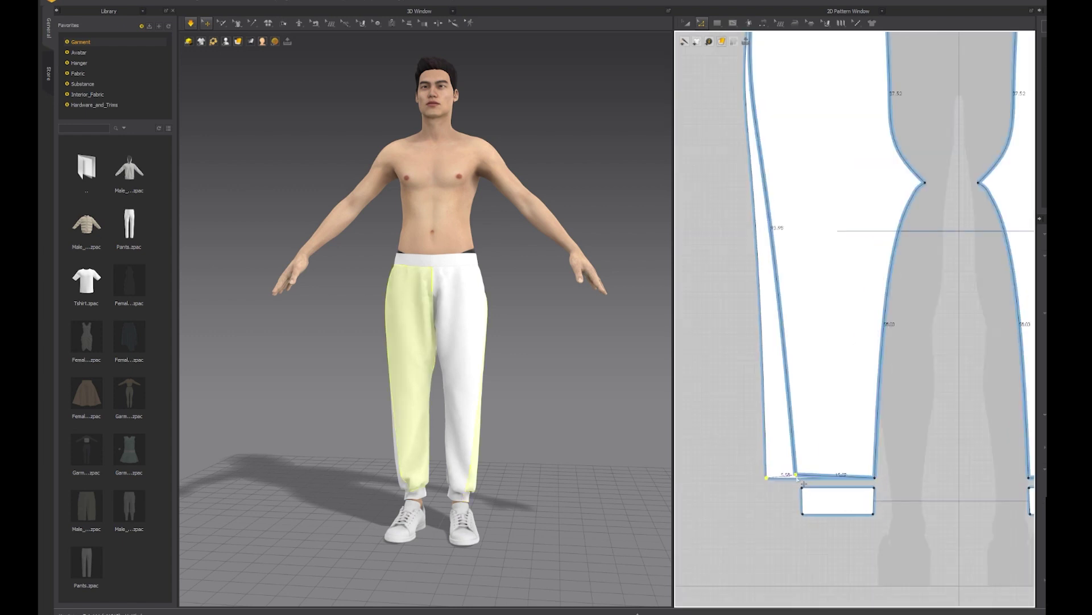
{"action": "key", "text": "Delete"}
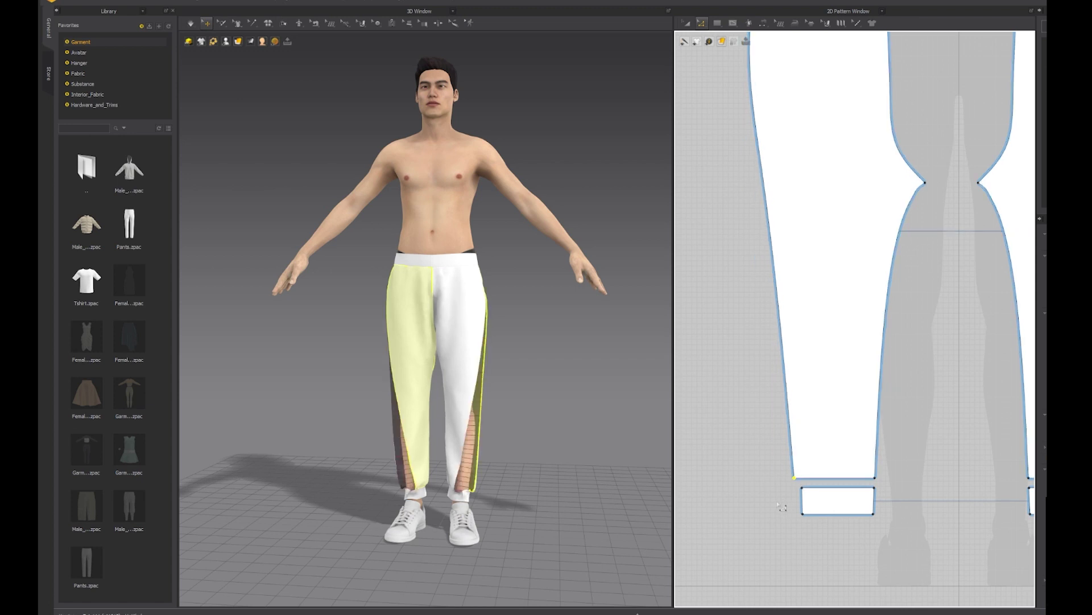
Reshape the back pieces' crotch curve and remove its extra upper point.
{"action": "scroll", "coordinate": [780, 501], "scroll_direction": "down", "scroll_amount": 3}
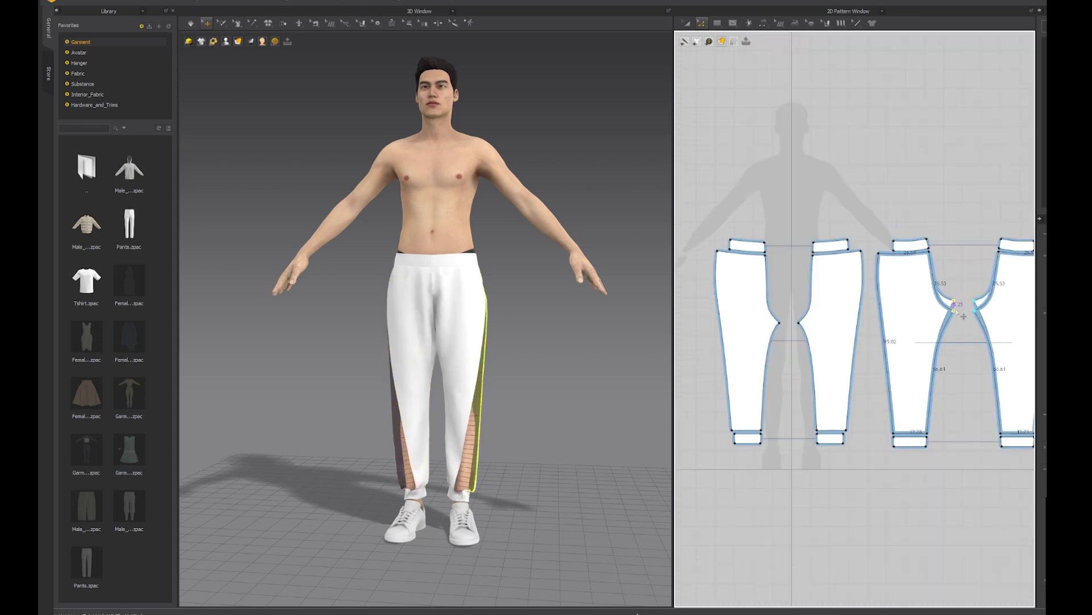
{"action": "left_click_drag", "start_coordinate": [966, 322], "coordinate": [963, 325]}
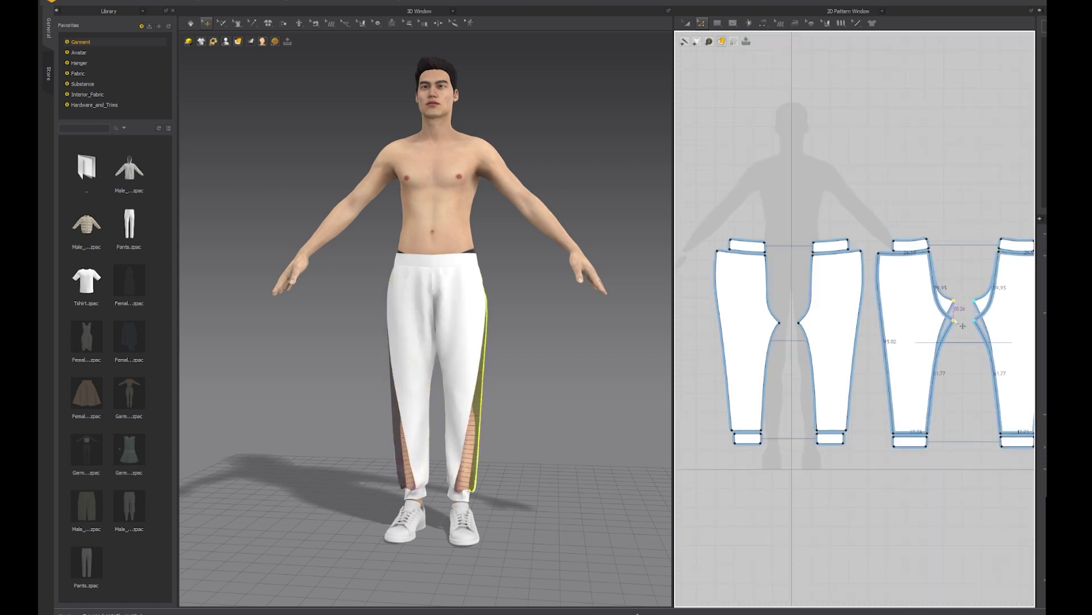
{"action": "key", "text": "Delete"}
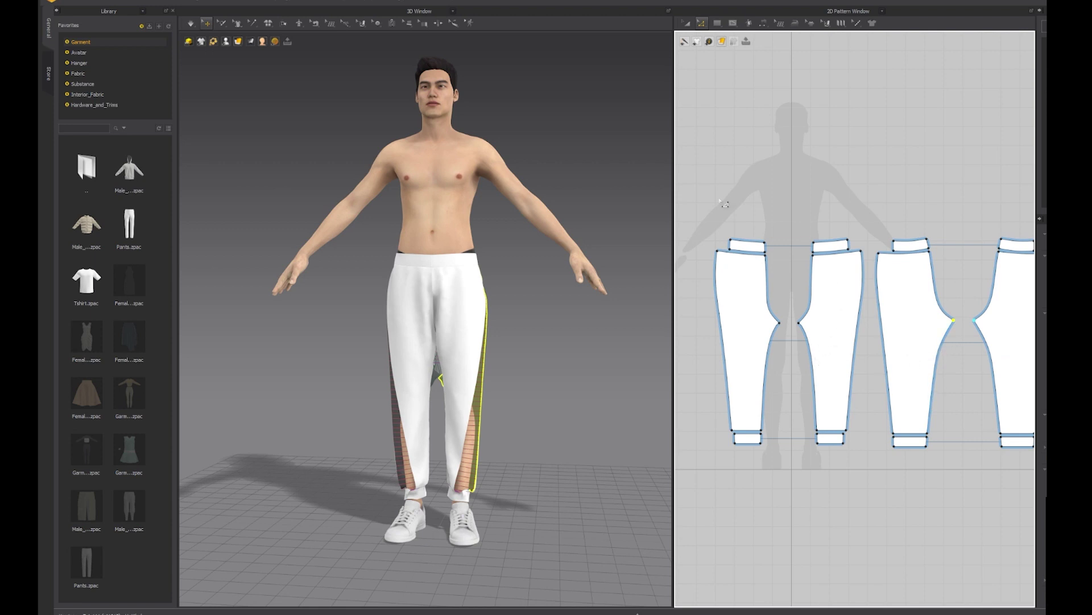
{"action": "right_click_drag", "start_coordinate": [517, 475], "coordinate": [517, 484]}
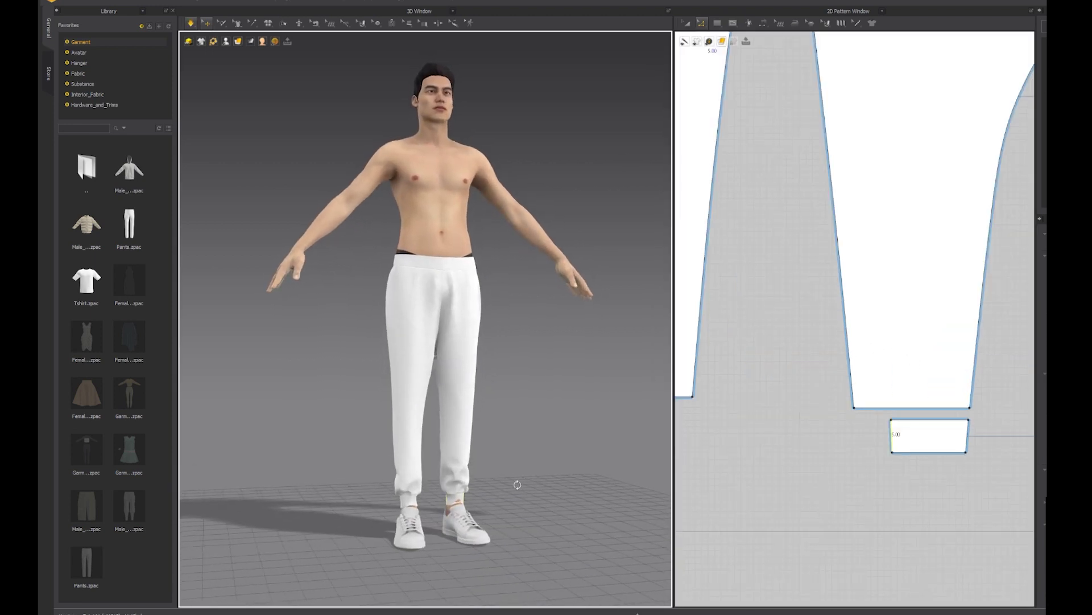
{"action": "scroll", "coordinate": [936, 500], "scroll_direction": "down", "scroll_amount": 2}
{"action": "scroll", "coordinate": [888, 478], "scroll_direction": "down", "scroll_amount": 1}
{"action": "scroll", "coordinate": [854, 466], "scroll_direction": "down", "scroll_amount": 1}
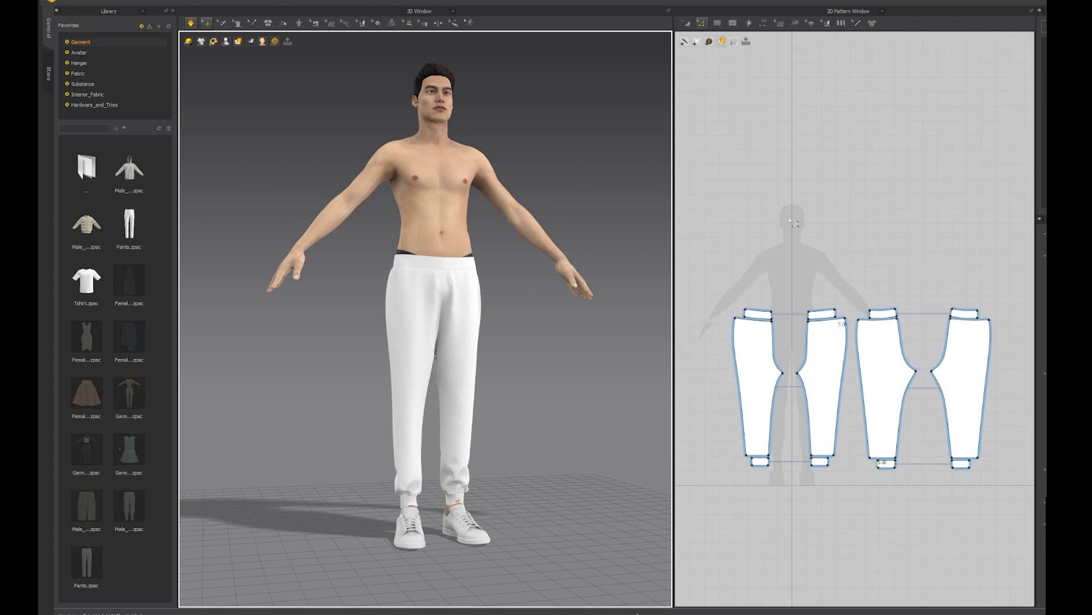
{"action": "scroll", "coordinate": [757, 459], "scroll_direction": "up", "scroll_amount": 5}
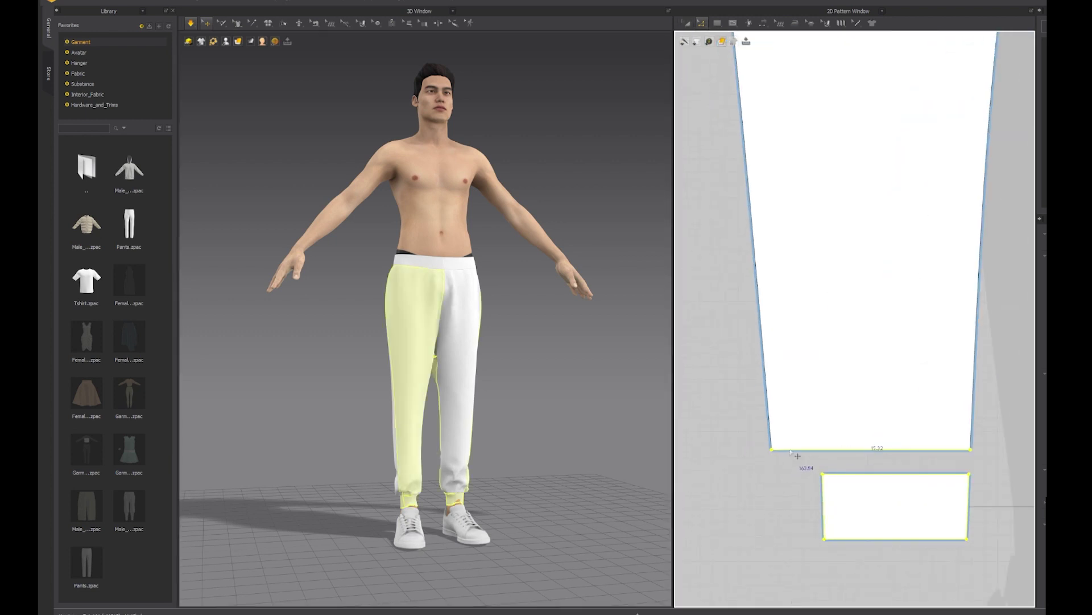
Raise the pant-leg hem to shorten the leg, then re-simulate and view it three-quarter.
{"action": "left_click_drag", "start_coordinate": [798, 455], "coordinate": [799, 419]}
{"action": "key", "text": "space"}
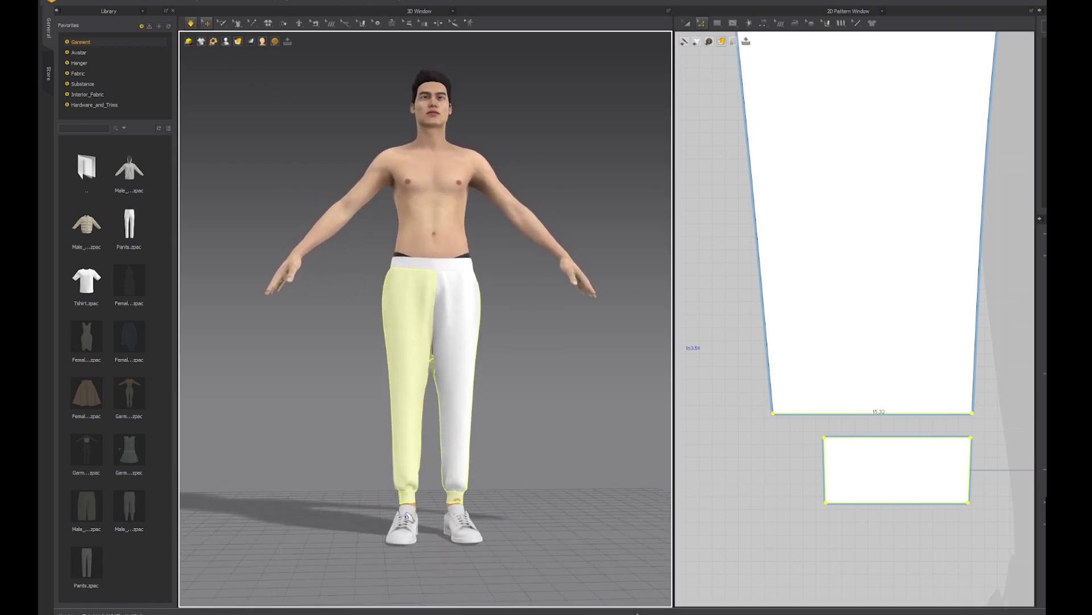
{"action": "right_click_drag", "start_coordinate": [410, 517], "coordinate": [516, 458]}
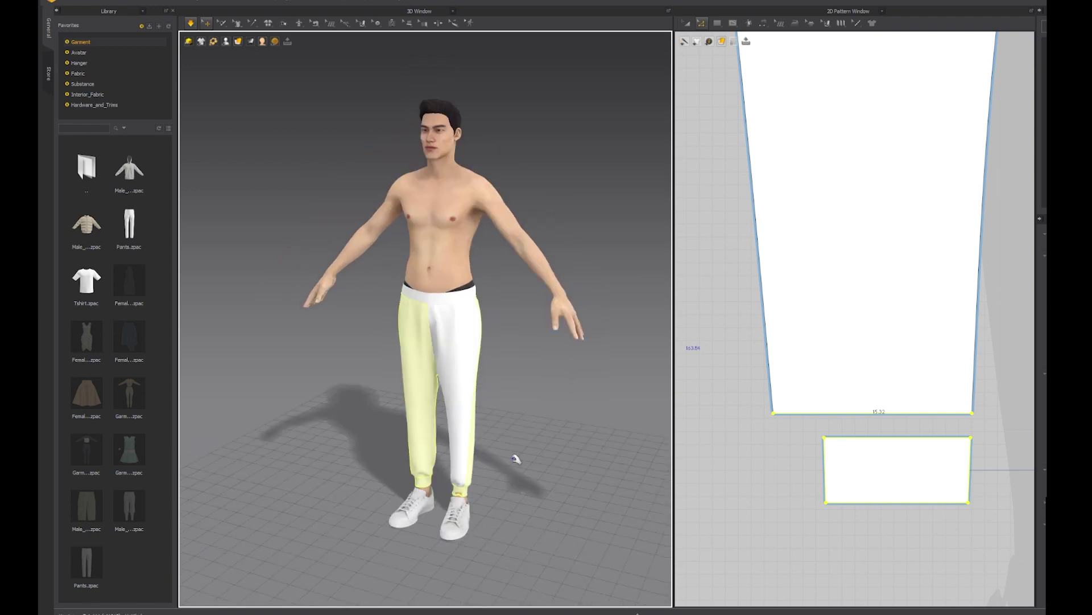